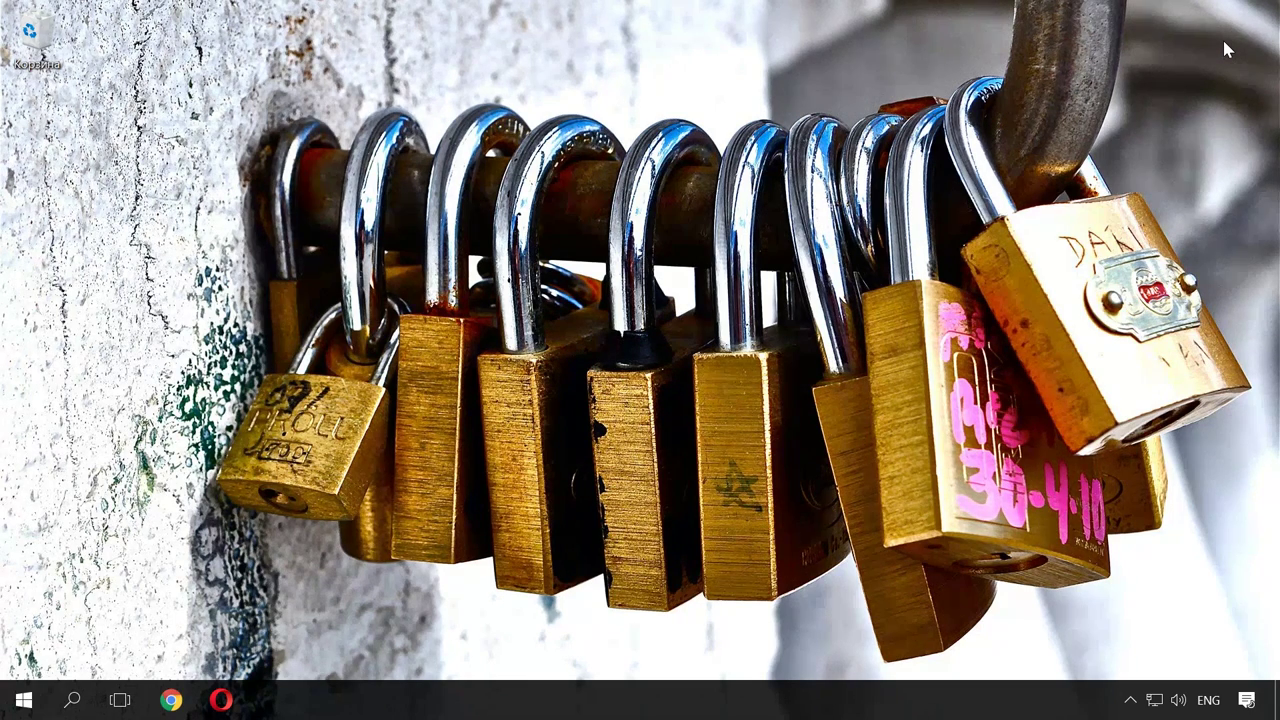
- Find and open Панель управления, showing its items as large icons (Крупные значки)
{"action": "key", "text": "alt+shift"}
{"action": "left_click", "coordinate": [72, 700]}
{"action": "type", "text": "панель"}
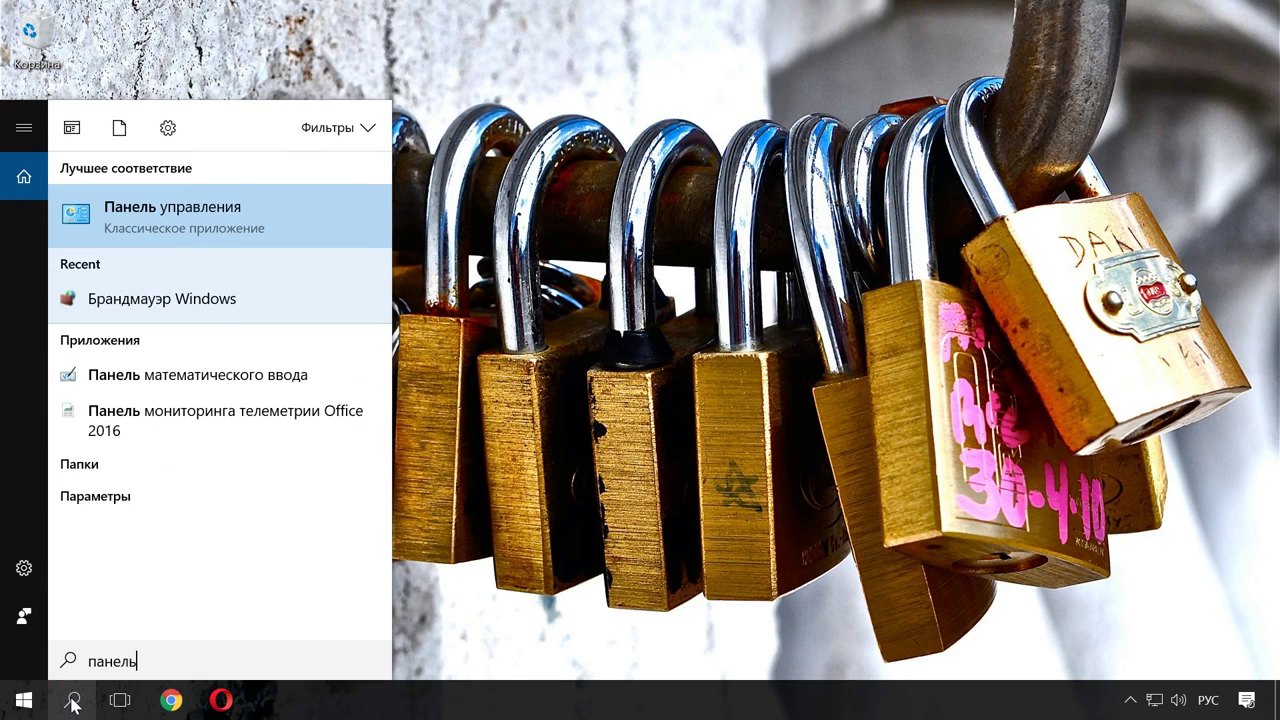
{"action": "left_click", "coordinate": [157, 215]}
{"action": "left_click", "coordinate": [965, 99]}
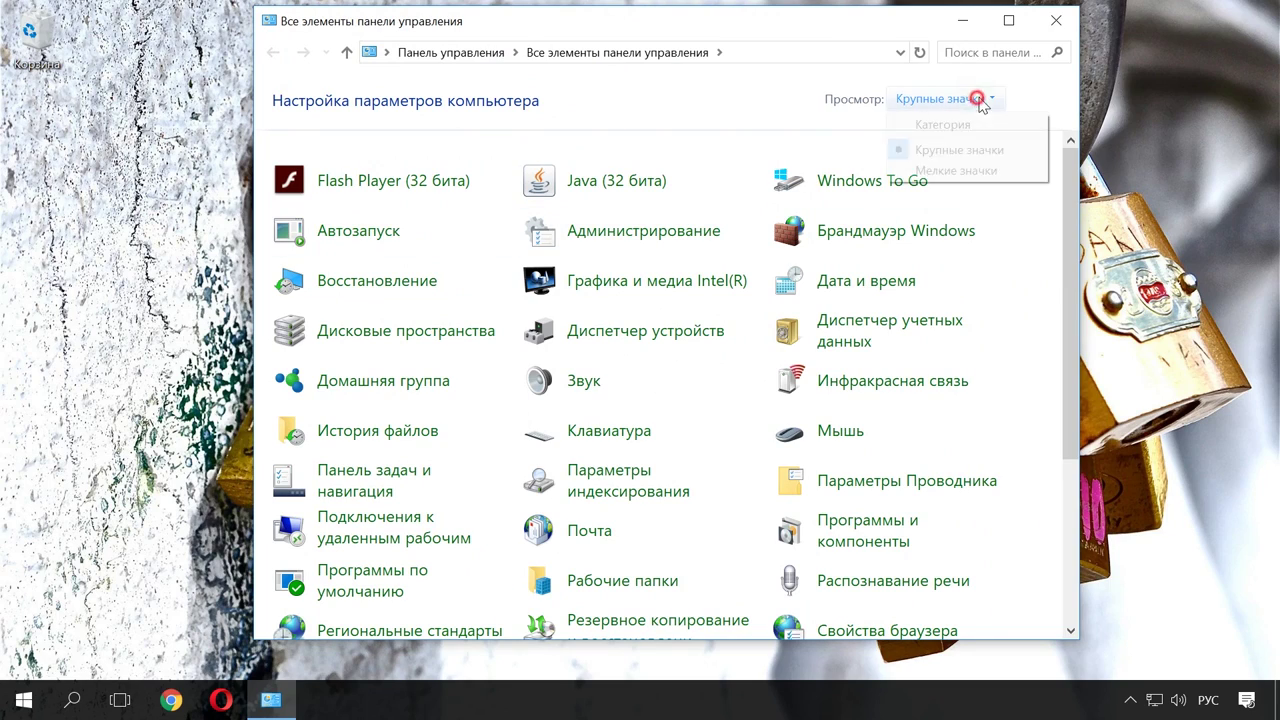
{"action": "left_click", "coordinate": [973, 149]}
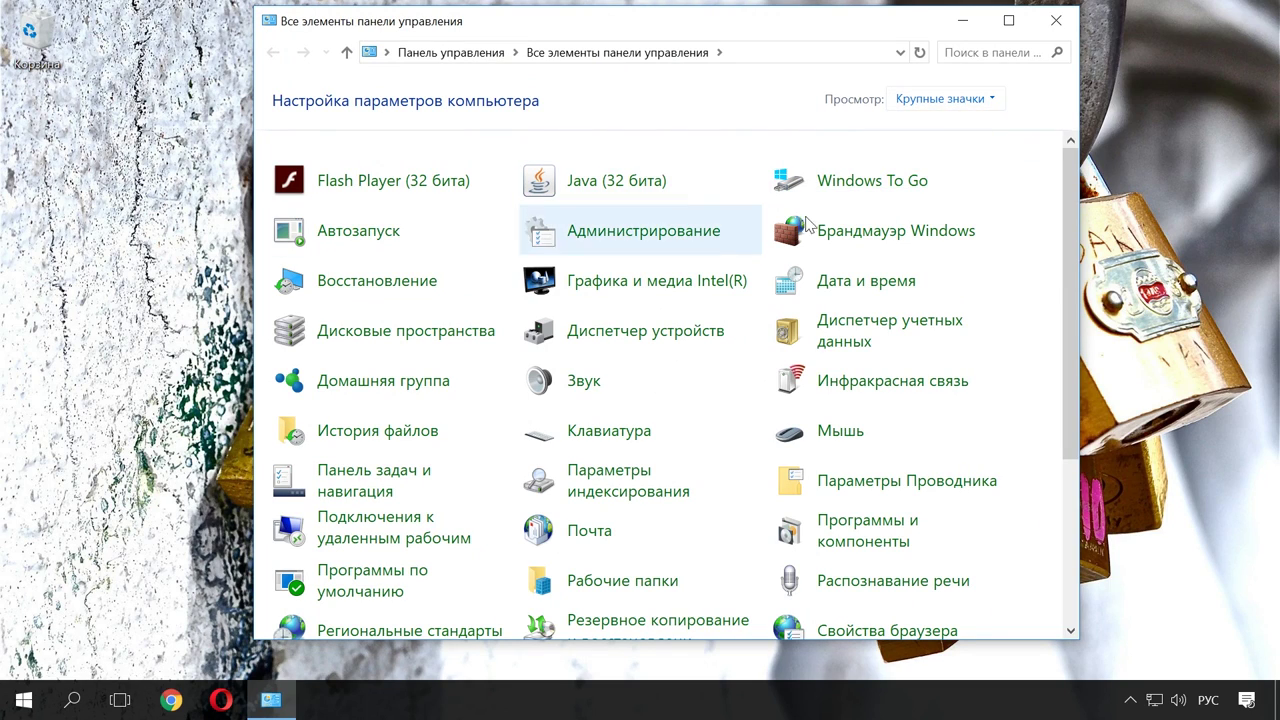
- Open the advanced settings (Дополнительные параметры) of Брандмауэр Windows and widen the console tree to show the full rule category names
{"action": "left_click", "coordinate": [852, 228]}
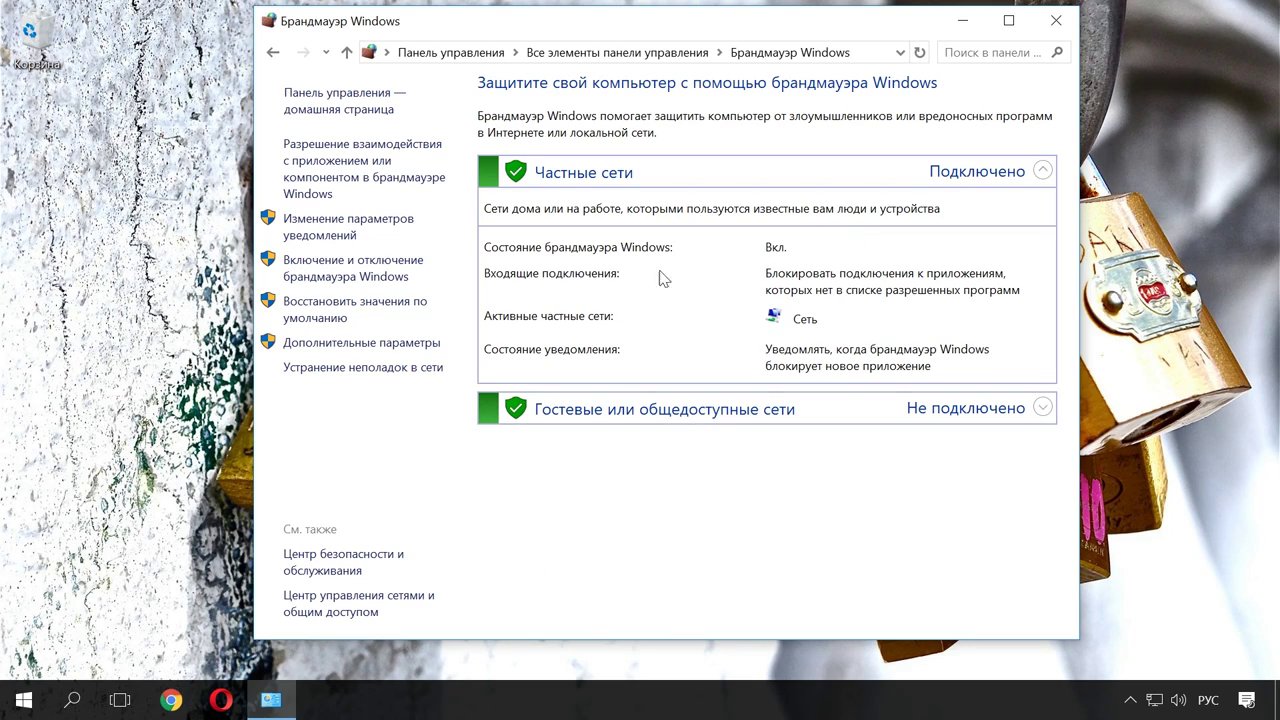
{"action": "left_click", "coordinate": [407, 344]}
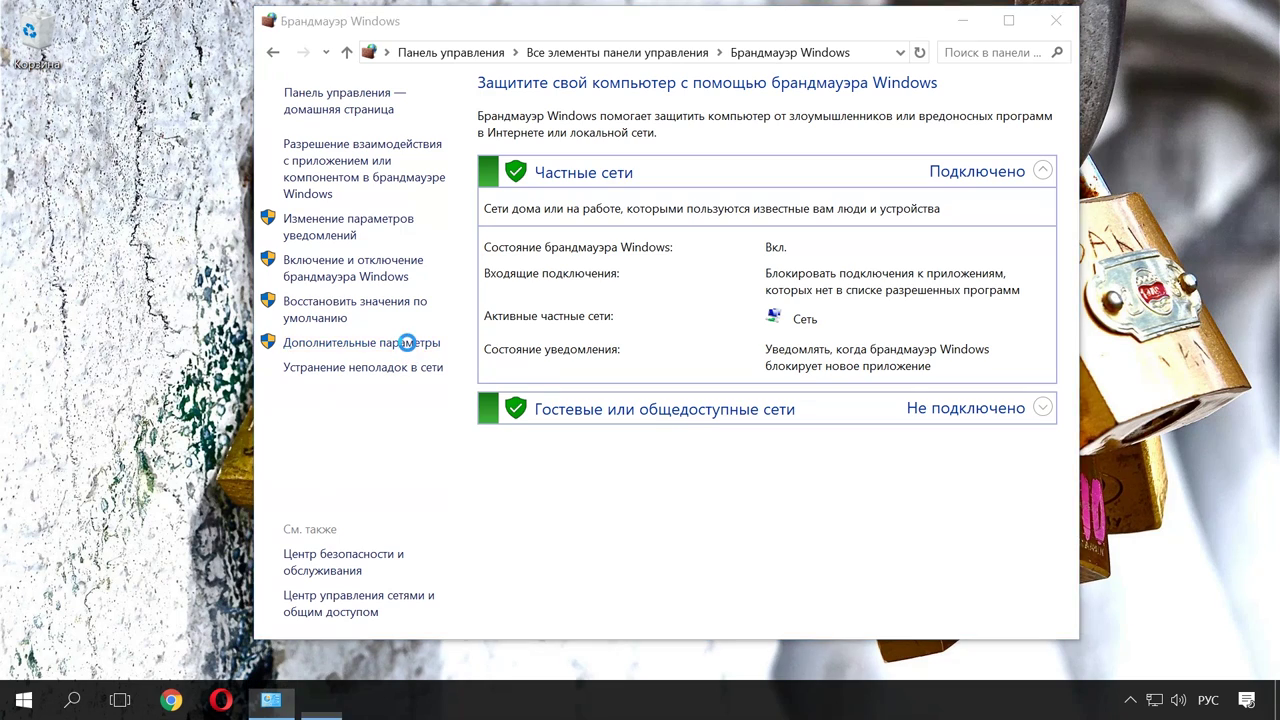
{"action": "left_click", "coordinate": [1025, 15]}
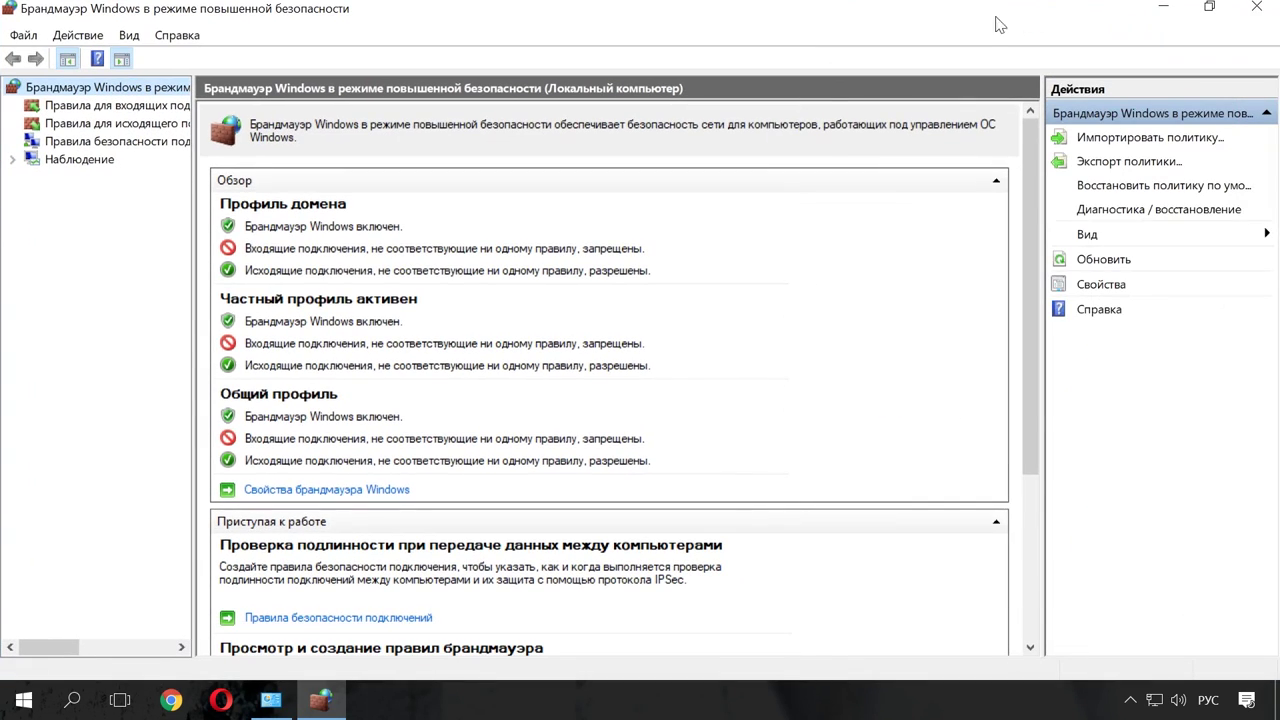
{"action": "left_click", "coordinate": [195, 322]}
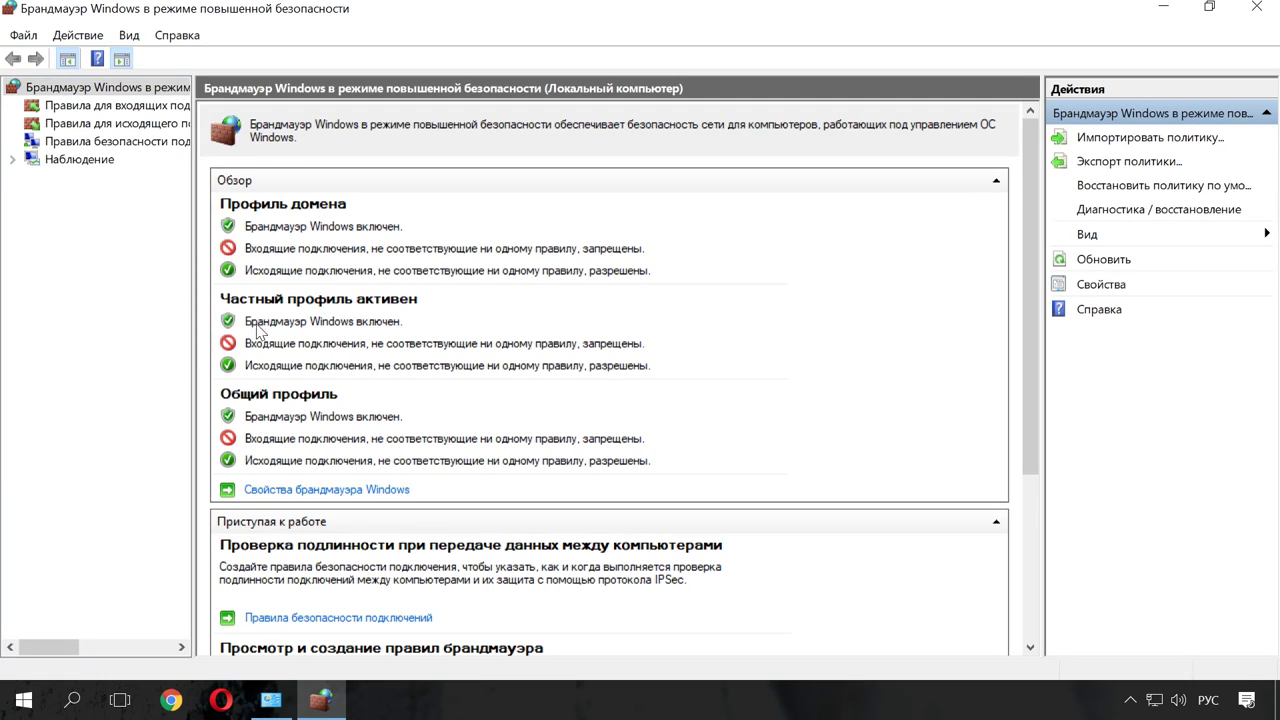
{"action": "left_click_drag", "start_coordinate": [193, 331], "coordinate": [335, 325]}
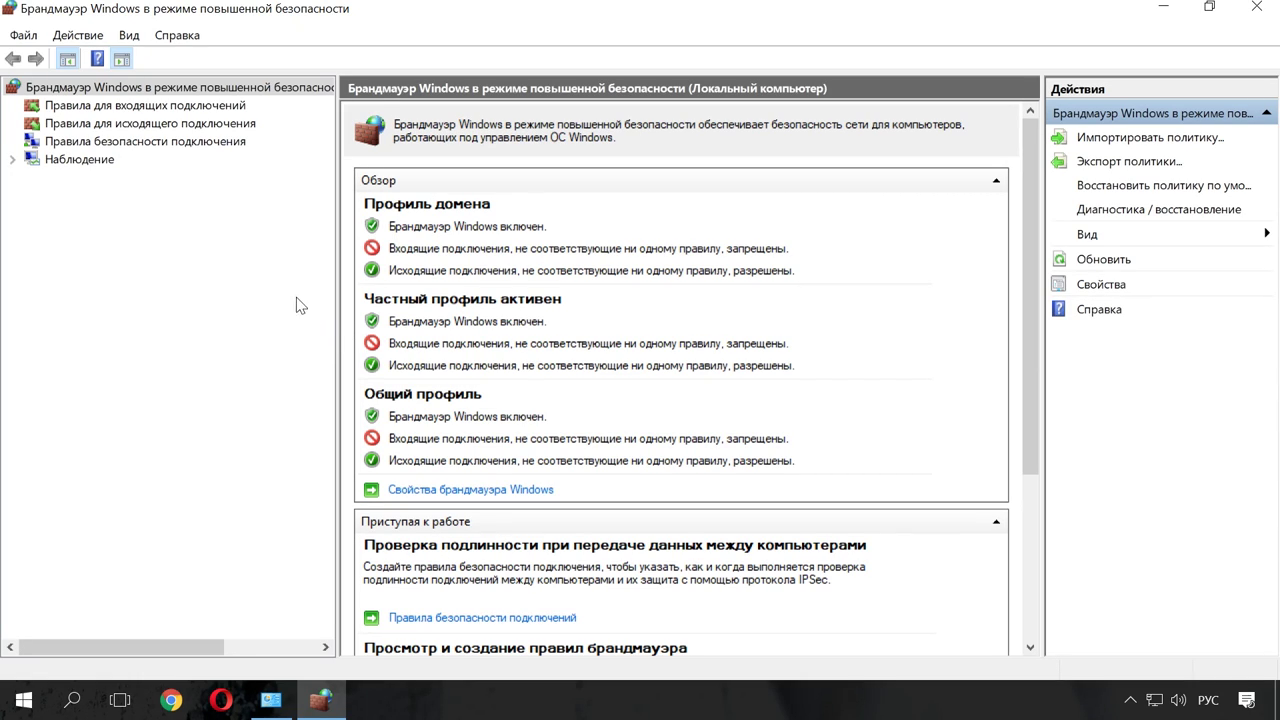
- Open the outbound rules (Правила для исходящего подключения) and look through the list
{"action": "left_click", "coordinate": [222, 125]}
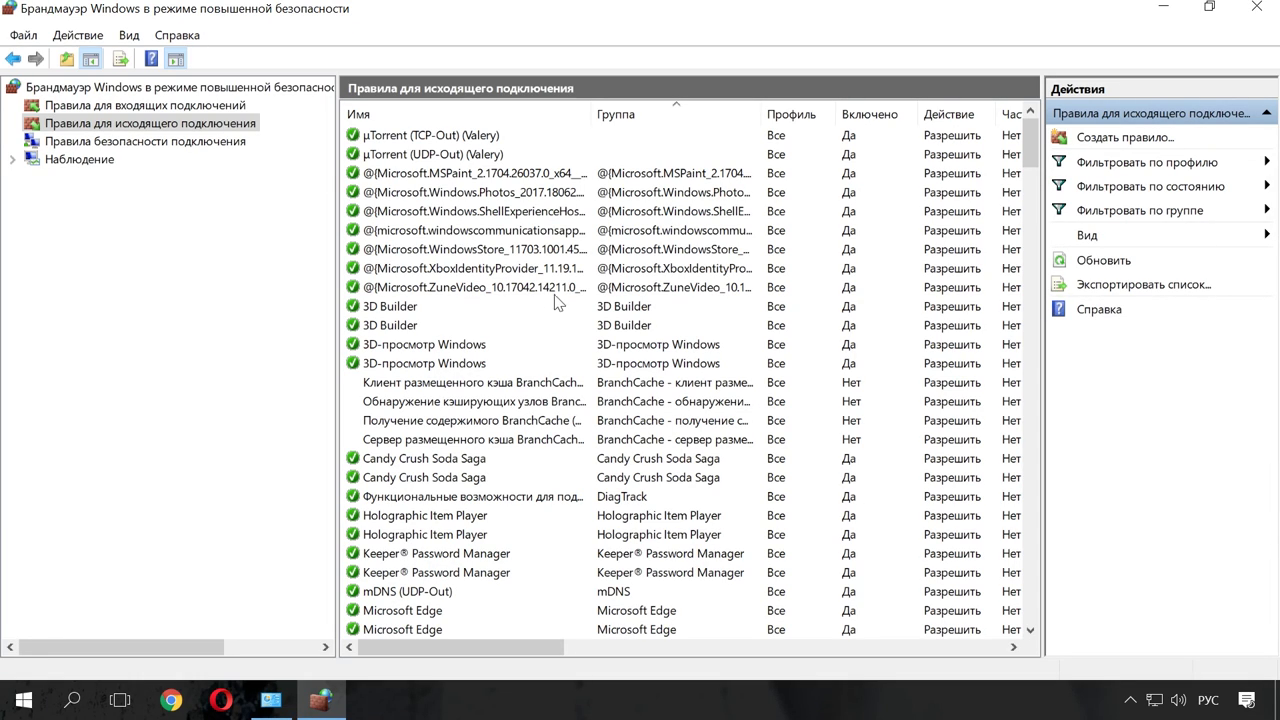
{"action": "scroll", "coordinate": [530, 300], "scroll_direction": "down", "scroll_amount": 3}
{"action": "scroll", "coordinate": [530, 302], "scroll_direction": "down", "scroll_amount": 13}
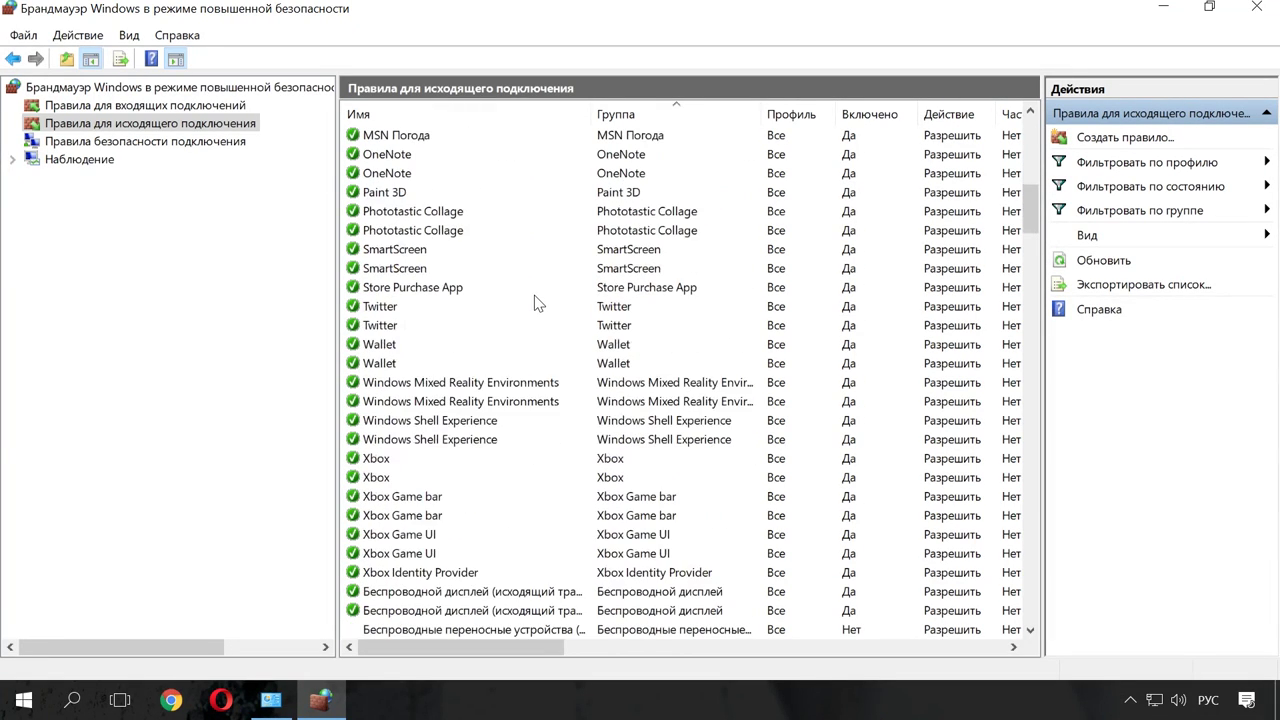
{"action": "scroll", "coordinate": [534, 300], "scroll_direction": "down", "scroll_amount": 4}
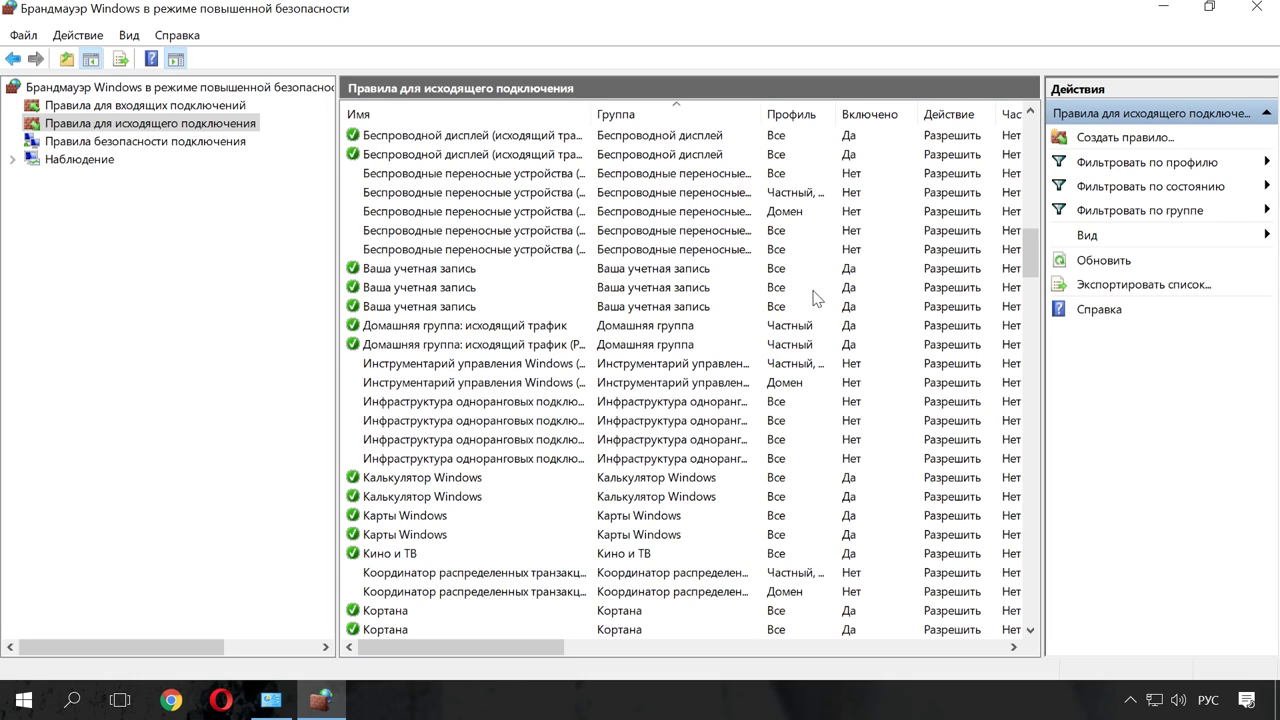
{"action": "left_click", "coordinate": [1030, 268]}
{"action": "left_click_drag", "start_coordinate": [1030, 268], "coordinate": [1022, 132]}
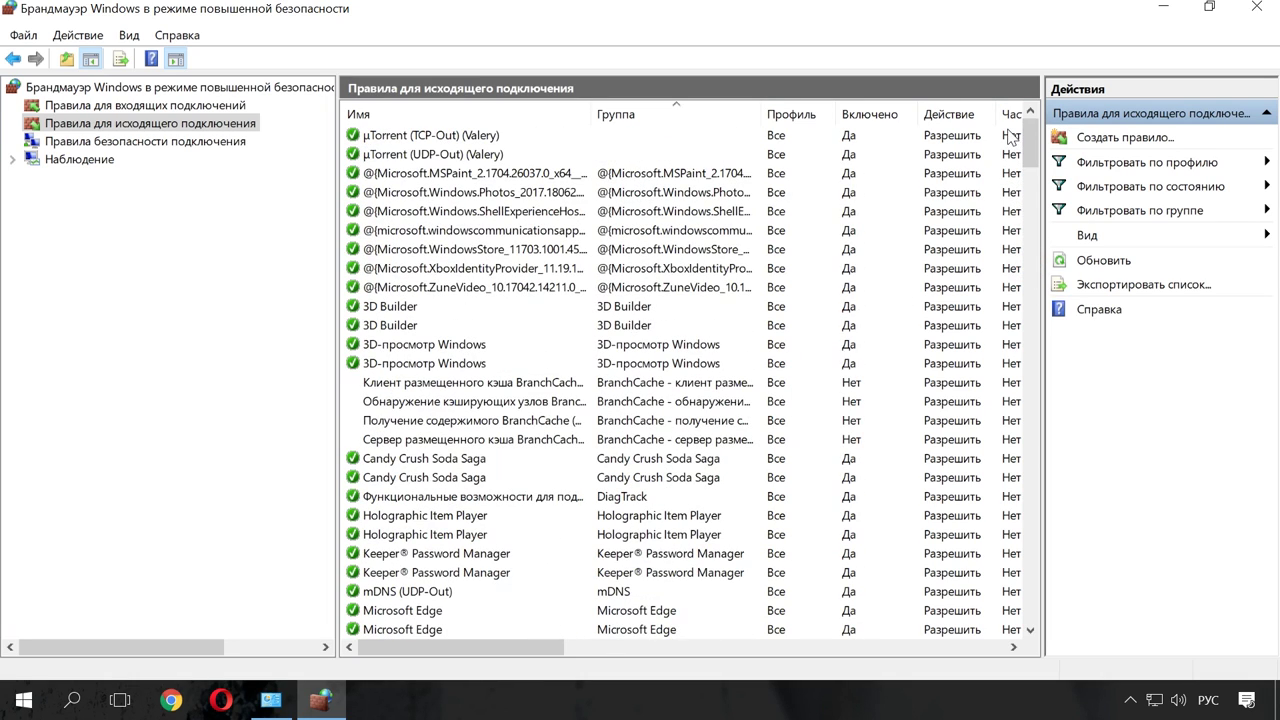
- Start a new outbound rule for a program and set its path to opera.exe in C:\Program Files\Opera\46.0.2597.39
{"action": "left_click", "coordinate": [1105, 140]}
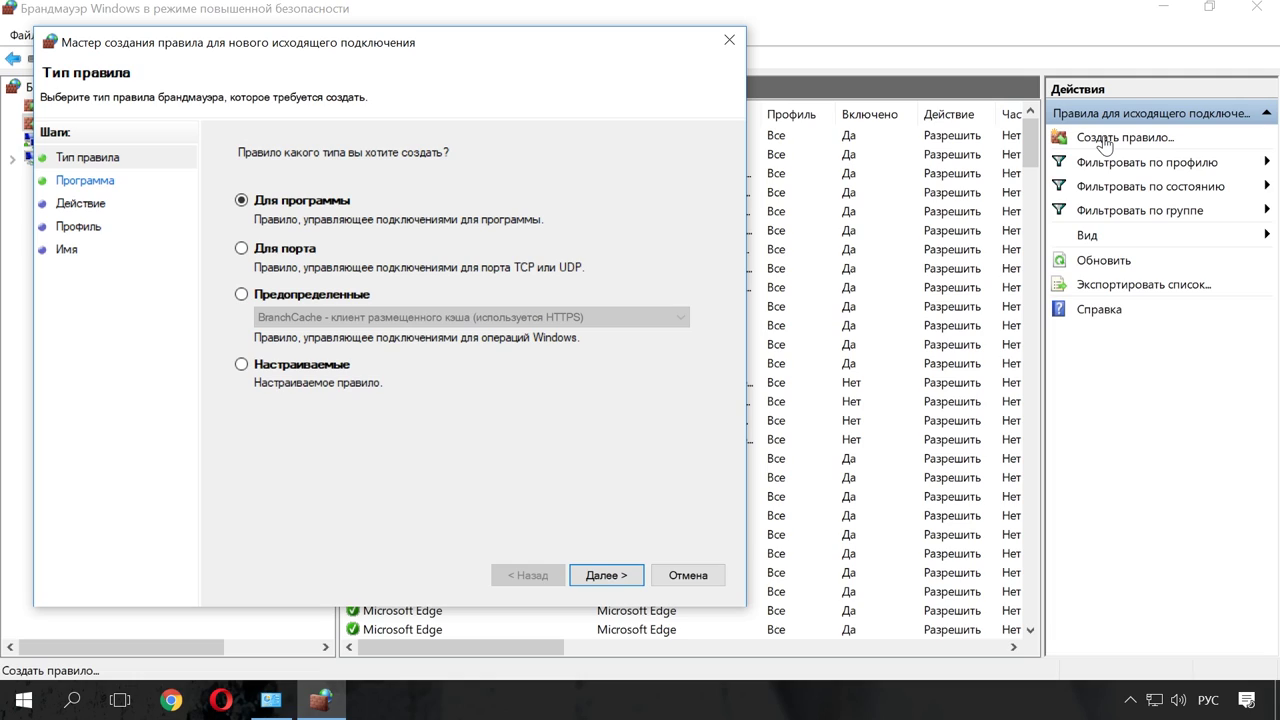
{"action": "left_click", "coordinate": [610, 578]}
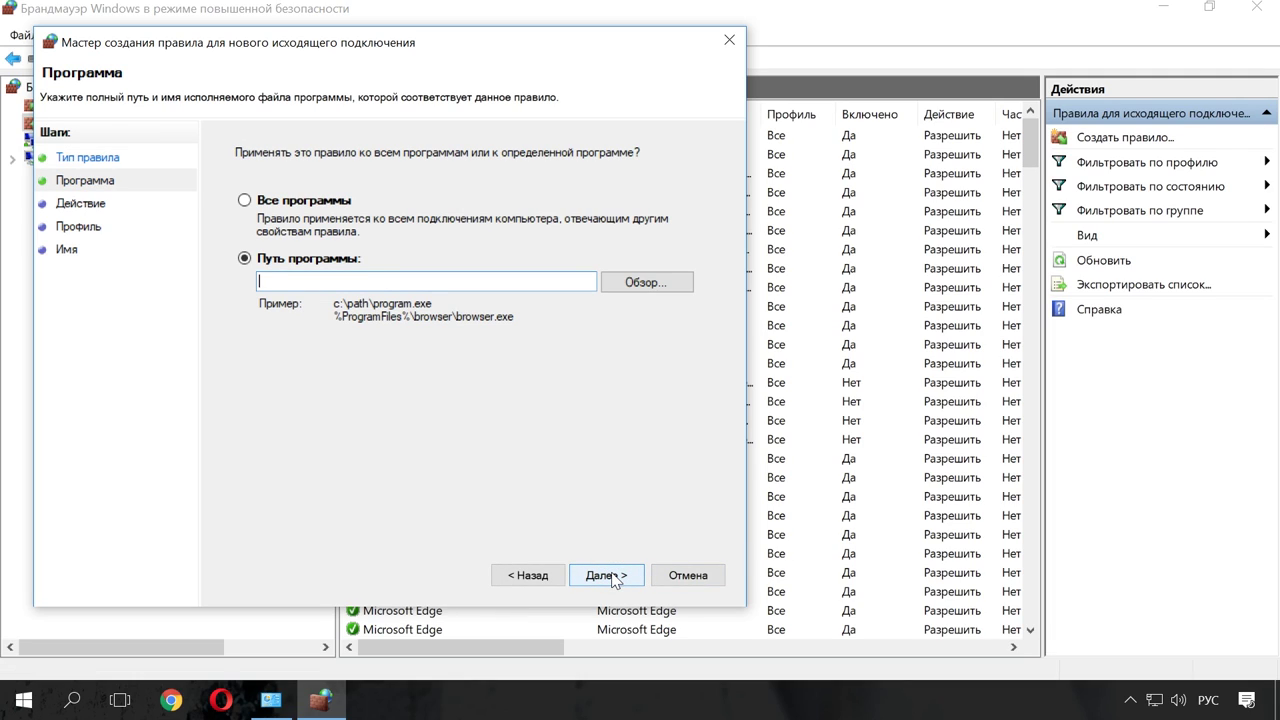
{"action": "left_click", "coordinate": [660, 284]}
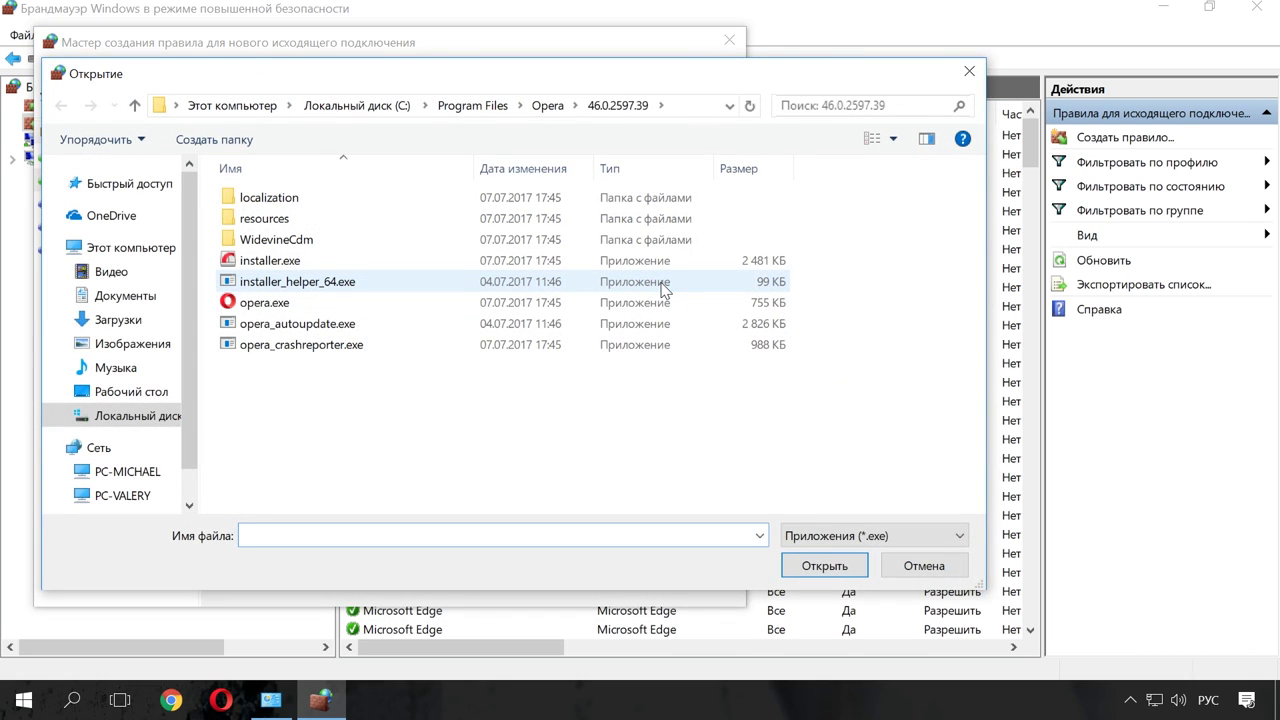
{"action": "left_click", "coordinate": [335, 306]}
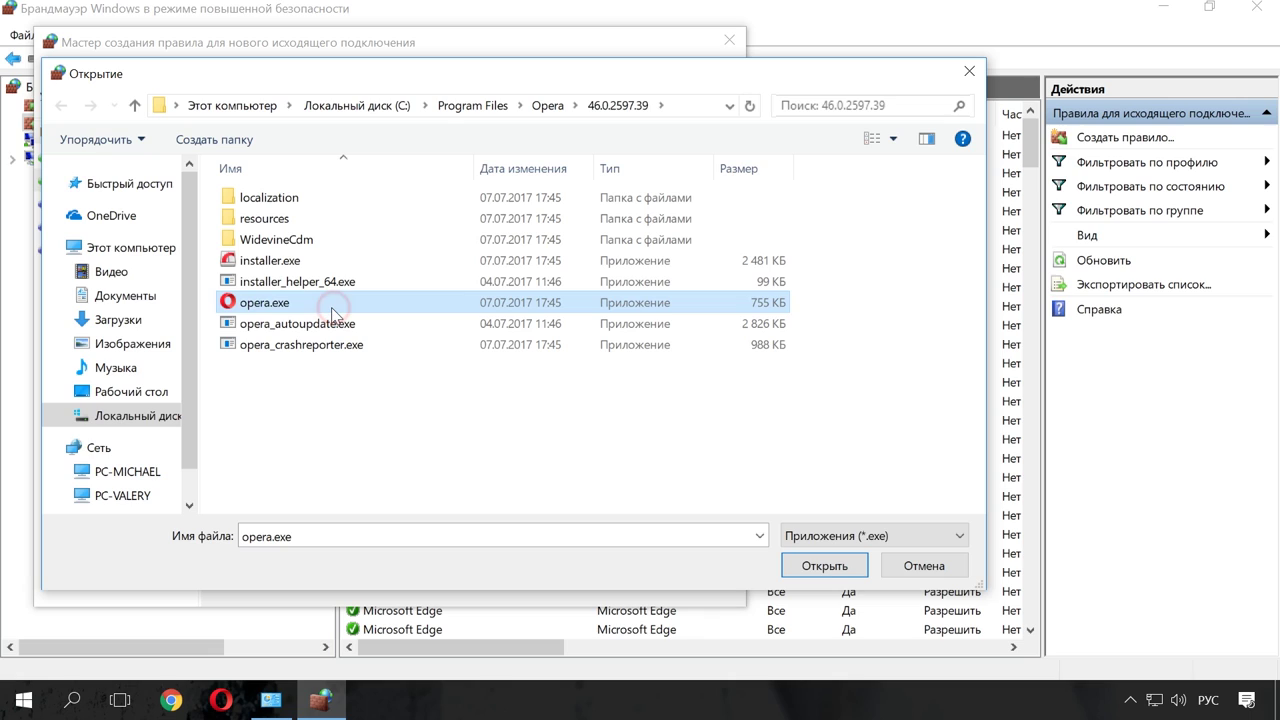
{"action": "left_click", "coordinate": [824, 566]}
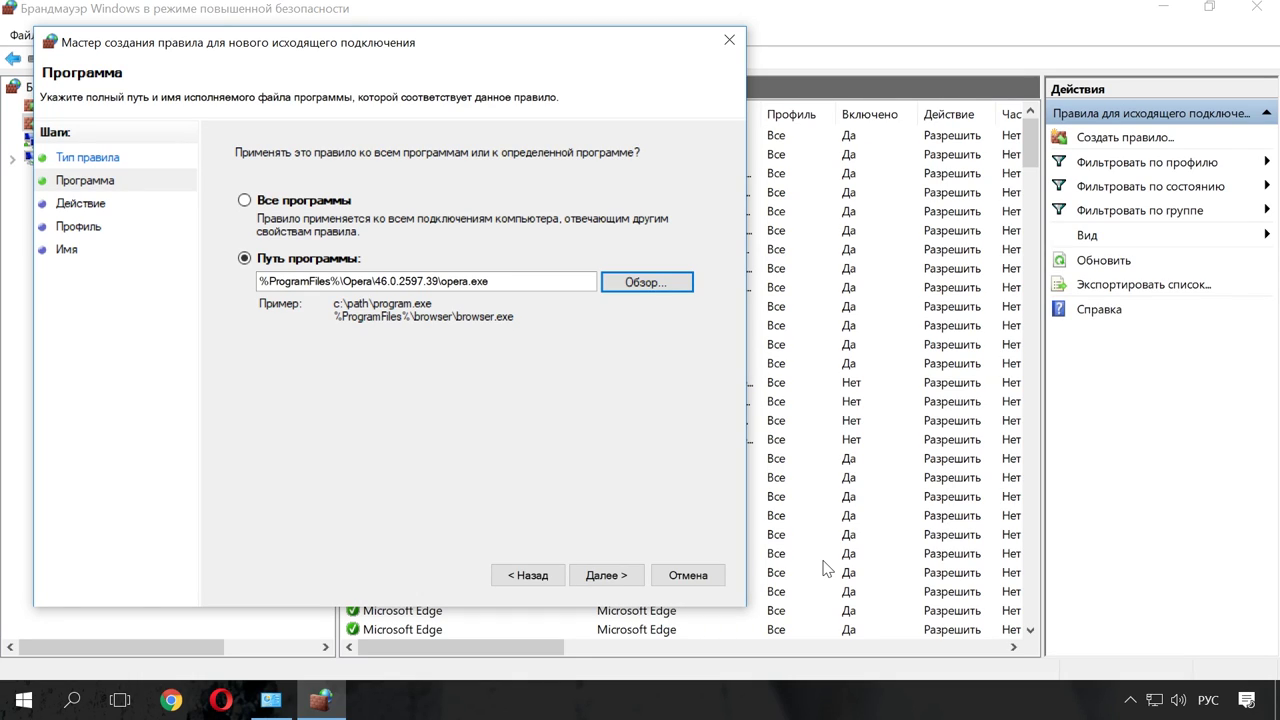
{"action": "left_click", "coordinate": [341, 280]}
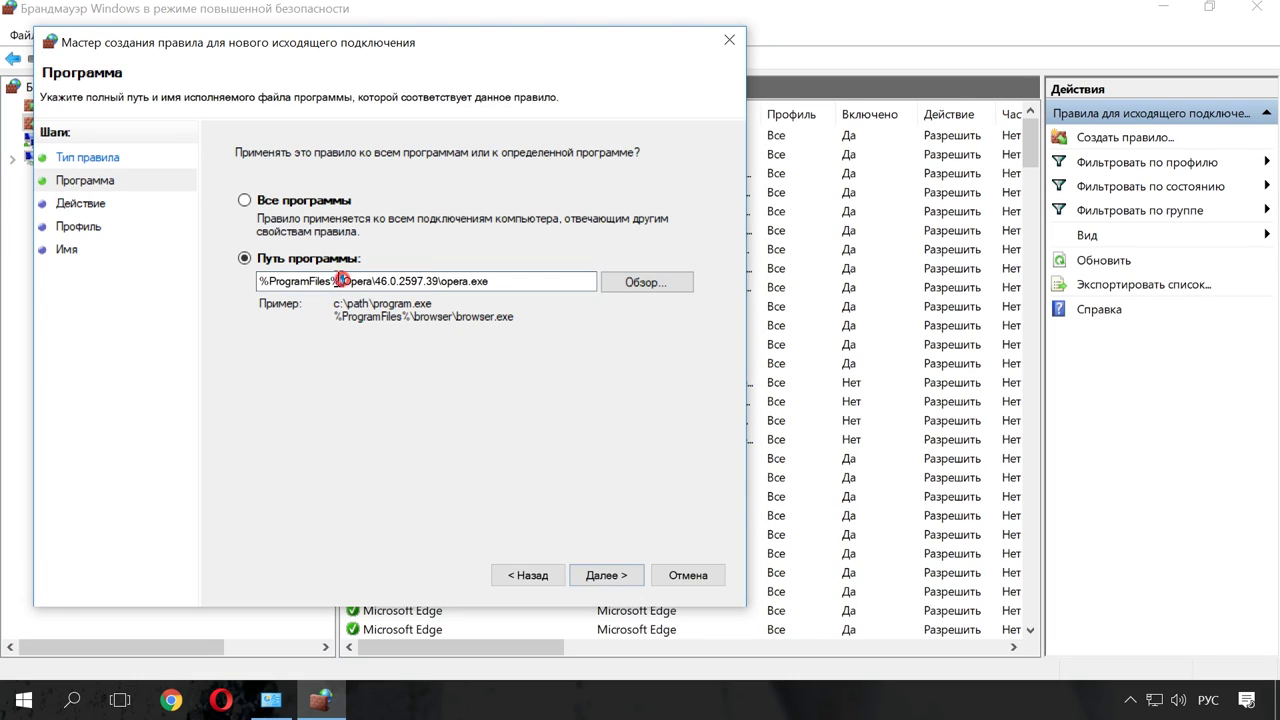
{"action": "left_click_drag", "start_coordinate": [341, 280], "coordinate": [257, 286]}
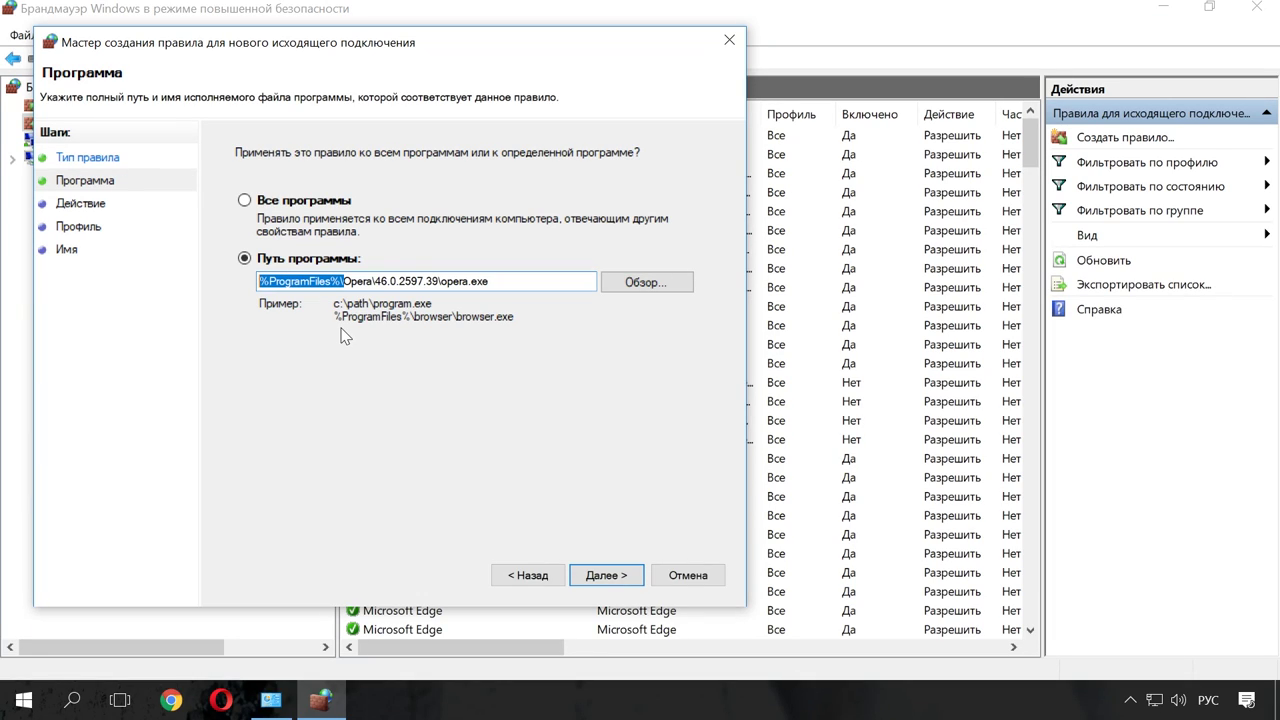
{"action": "left_click", "coordinate": [600, 575]}
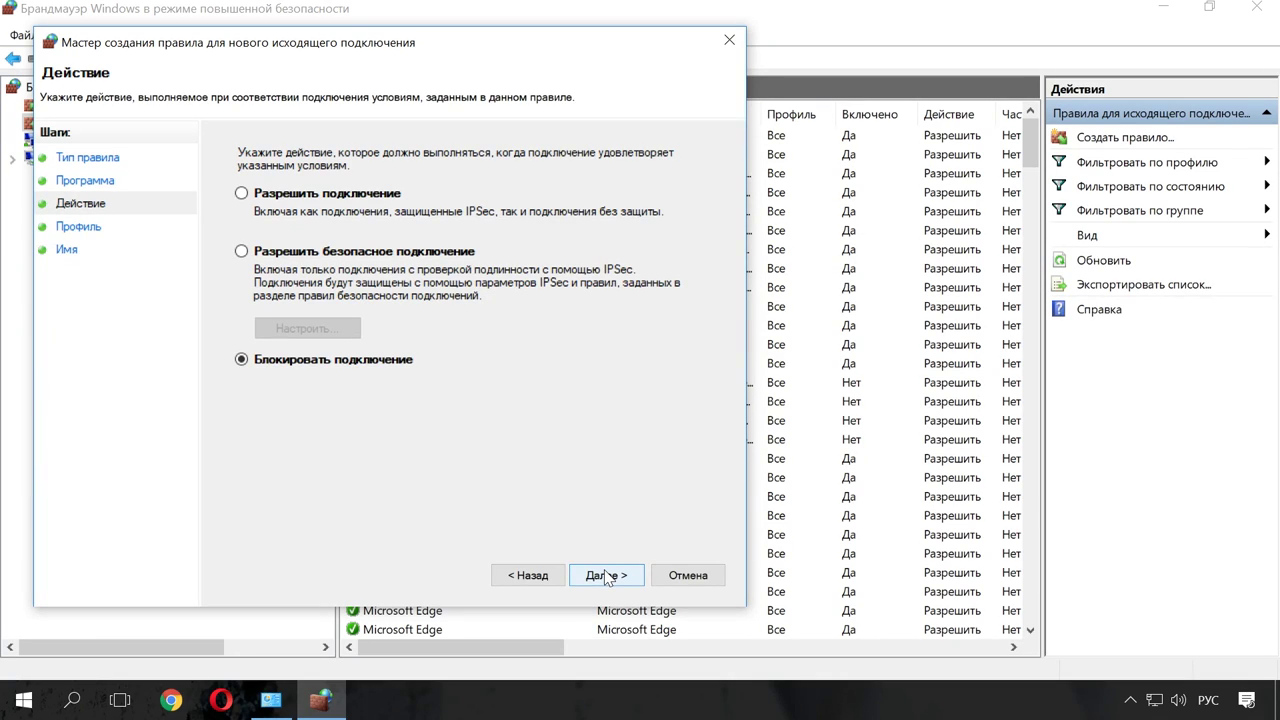
- Create the rule with the block action for the domain, private and public profiles, named "Блокировка браузера Опера"
{"action": "left_click", "coordinate": [605, 576]}
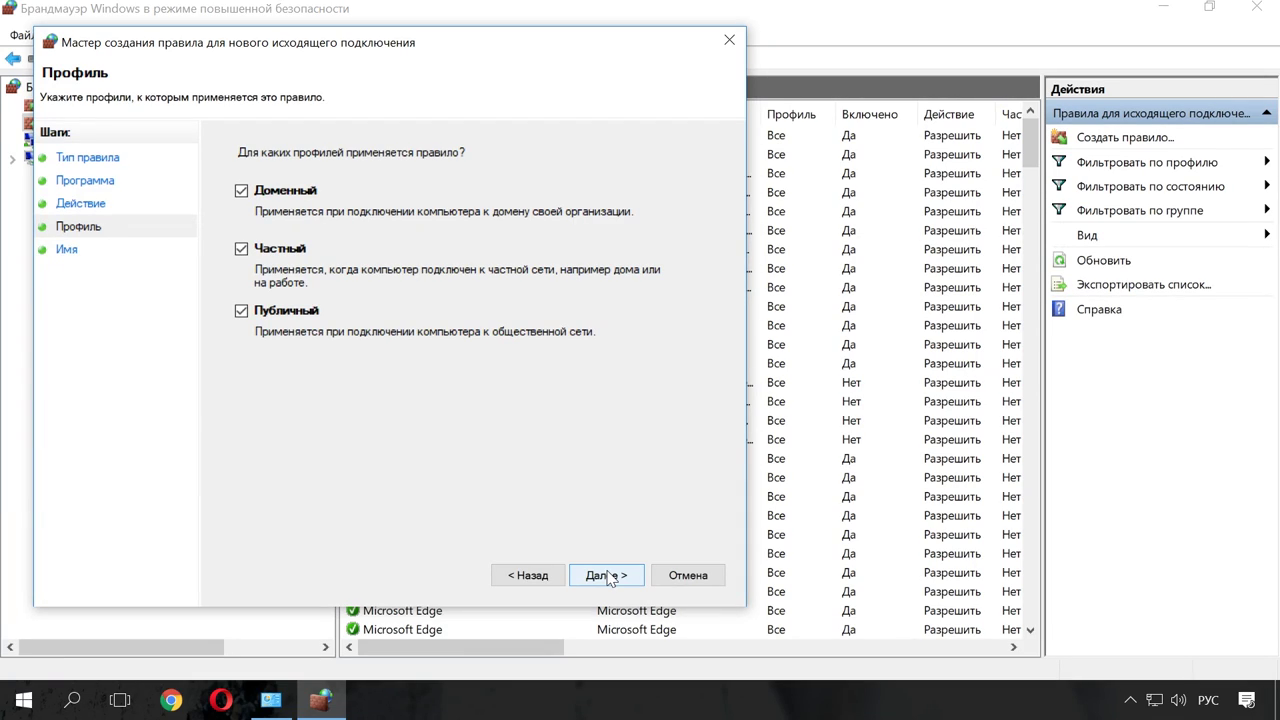
{"action": "left_click", "coordinate": [609, 578]}
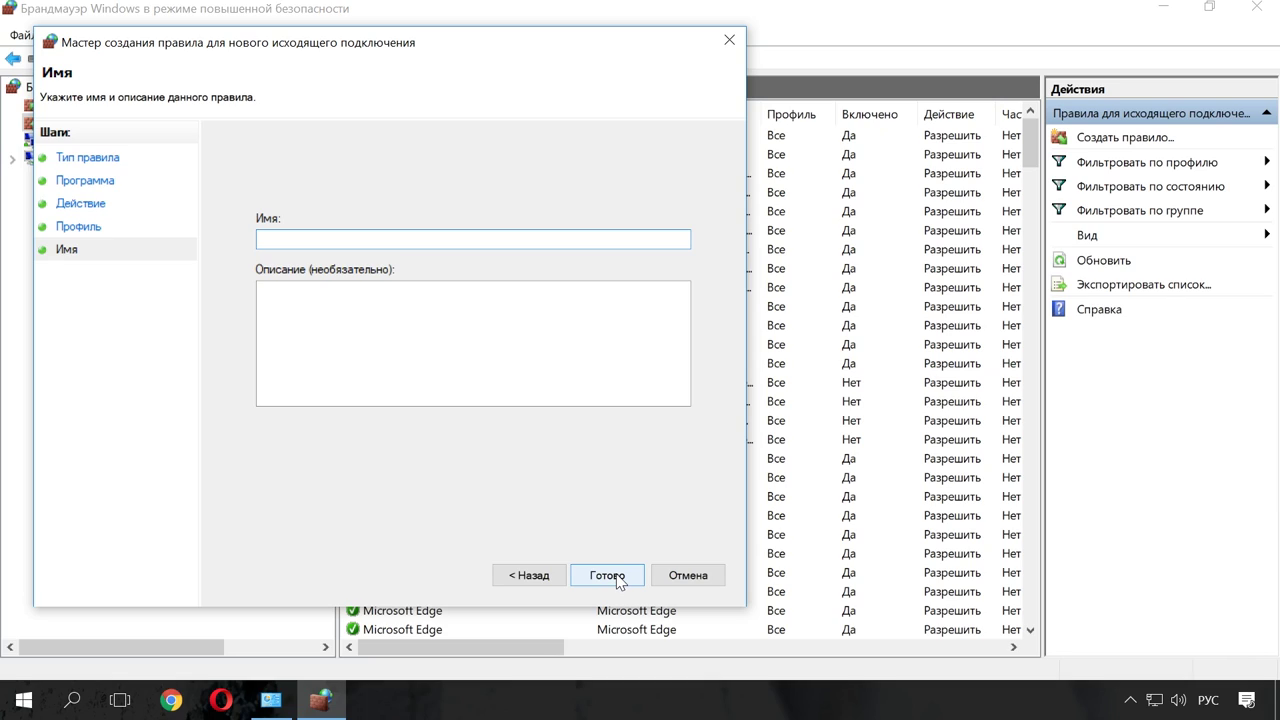
{"action": "left_click", "coordinate": [280, 237]}
{"action": "type", "text": "Блокировка браузера Опера"}
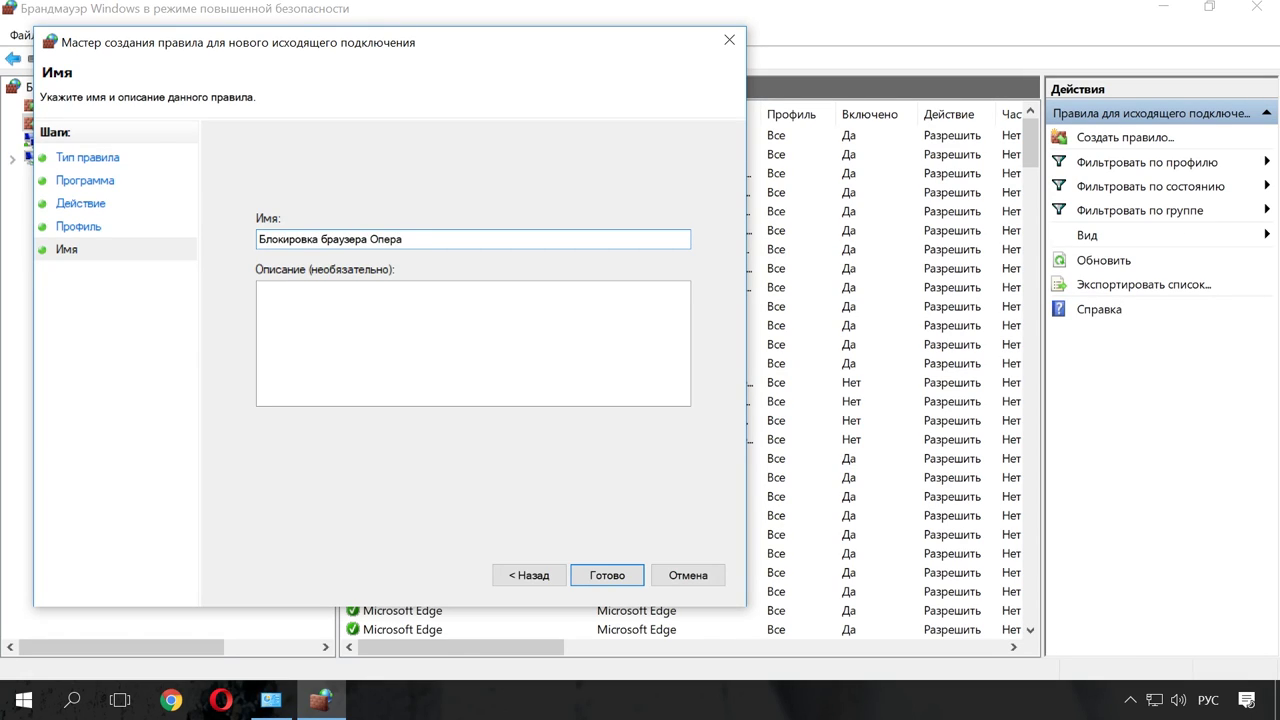
{"action": "left_click", "coordinate": [607, 578]}
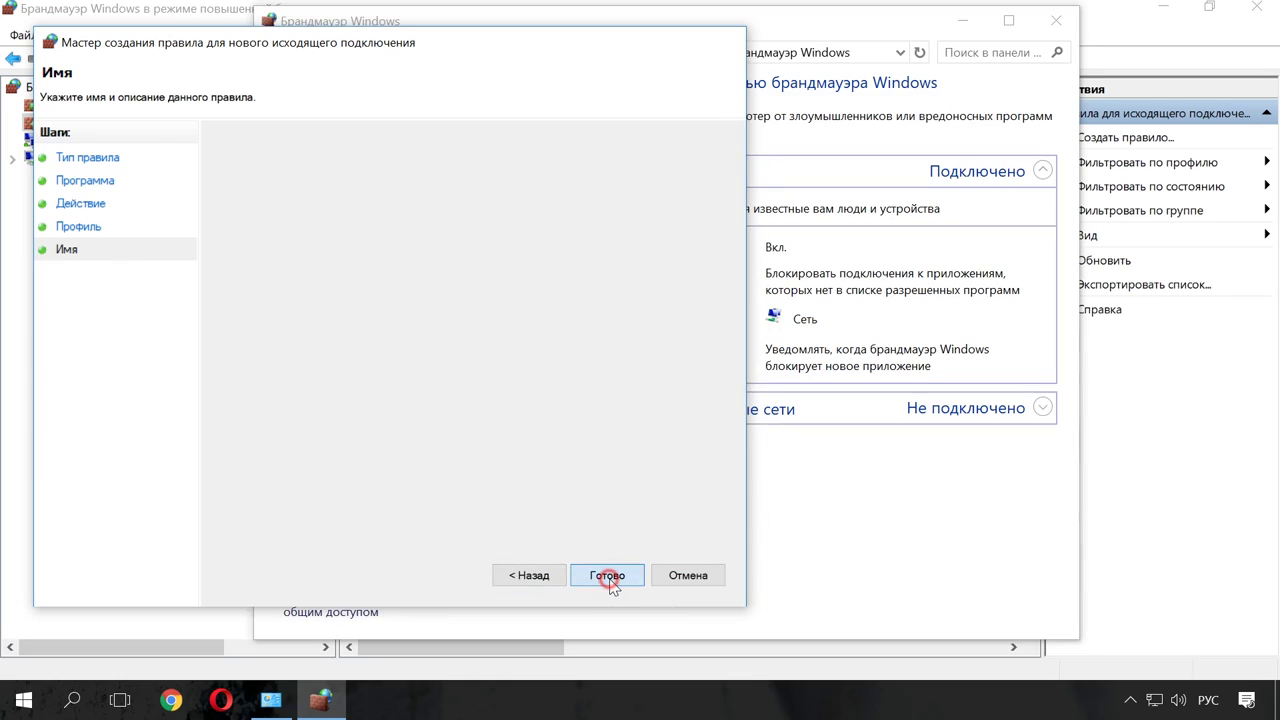
{"action": "left_click", "coordinate": [180, 418]}
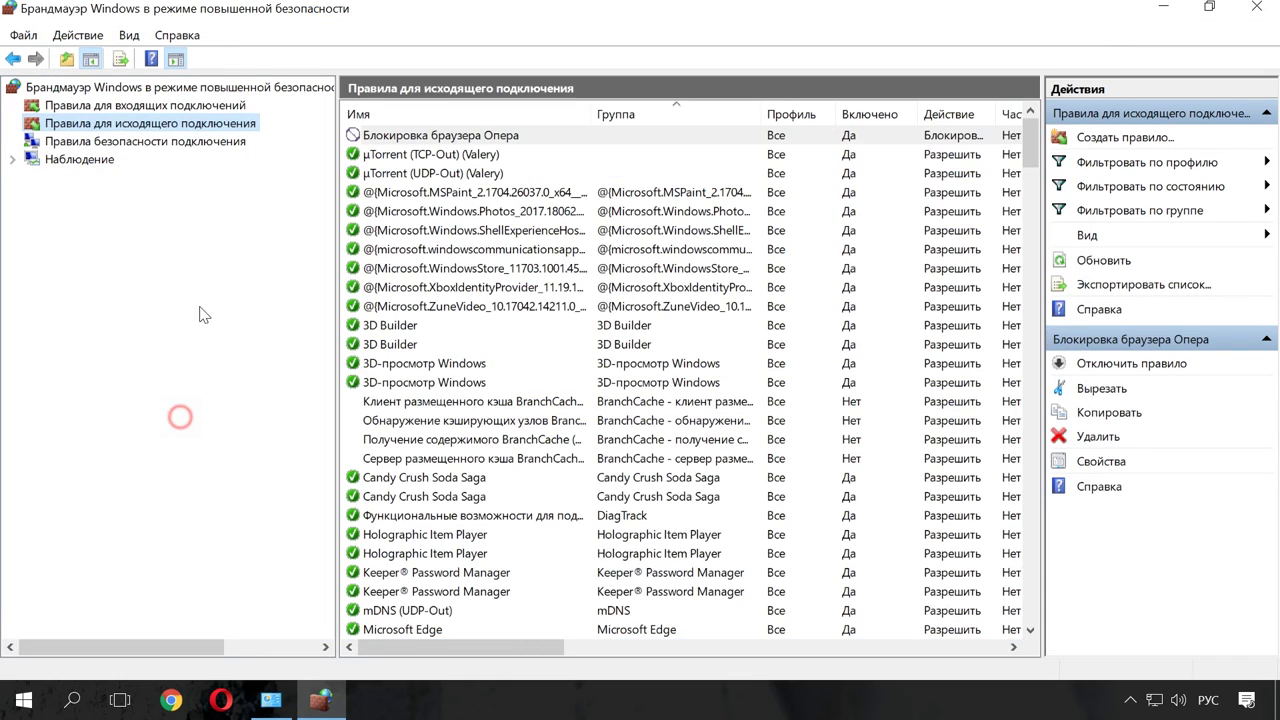
- Review the properties of the Блокировка браузера Опера rule, including local principals, scope, and protocols and ports
{"action": "left_click", "coordinate": [441, 137]}
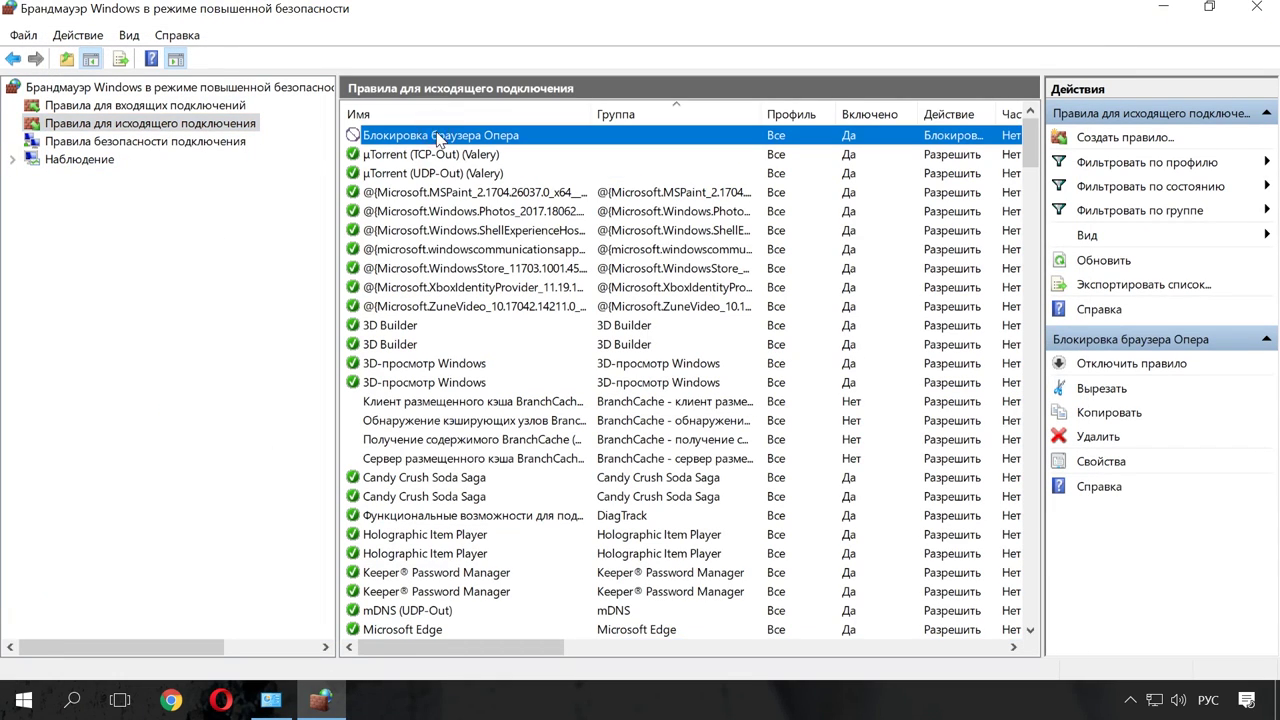
{"action": "double_click", "coordinate": [492, 136]}
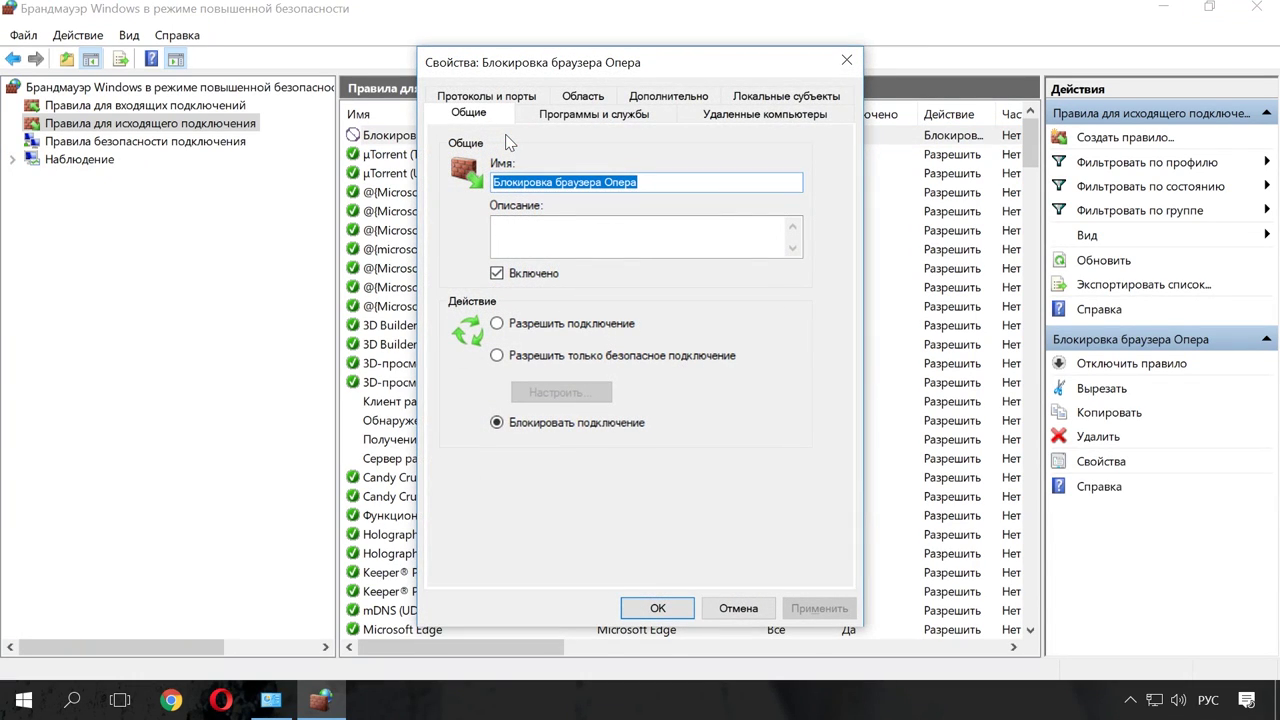
{"action": "left_click", "coordinate": [768, 97]}
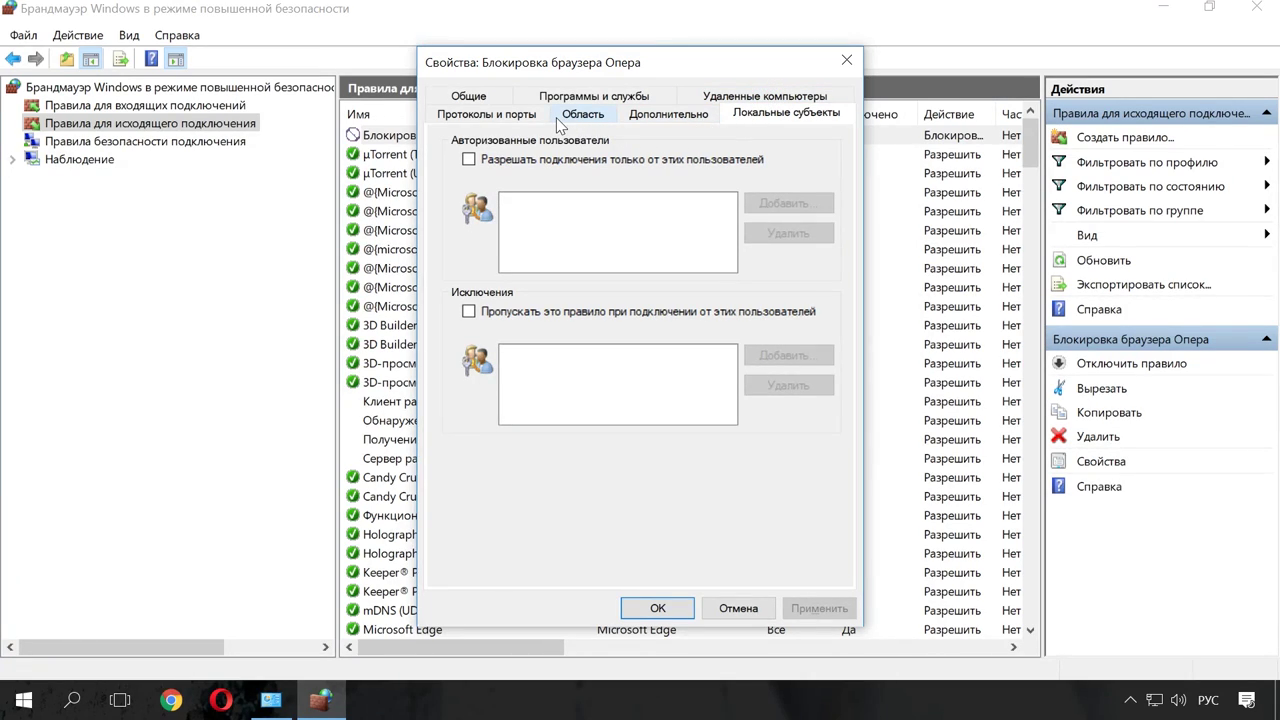
{"action": "left_click", "coordinate": [563, 118]}
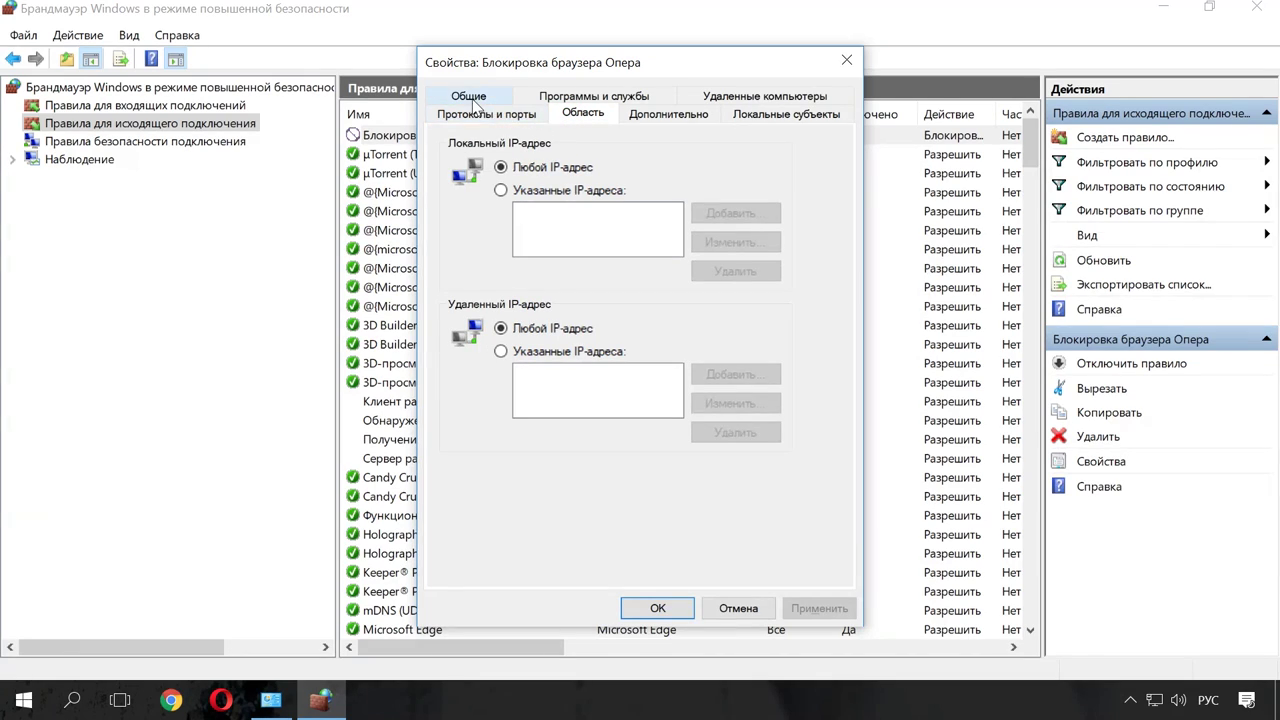
{"action": "left_click", "coordinate": [475, 100]}
{"action": "left_click", "coordinate": [505, 94]}
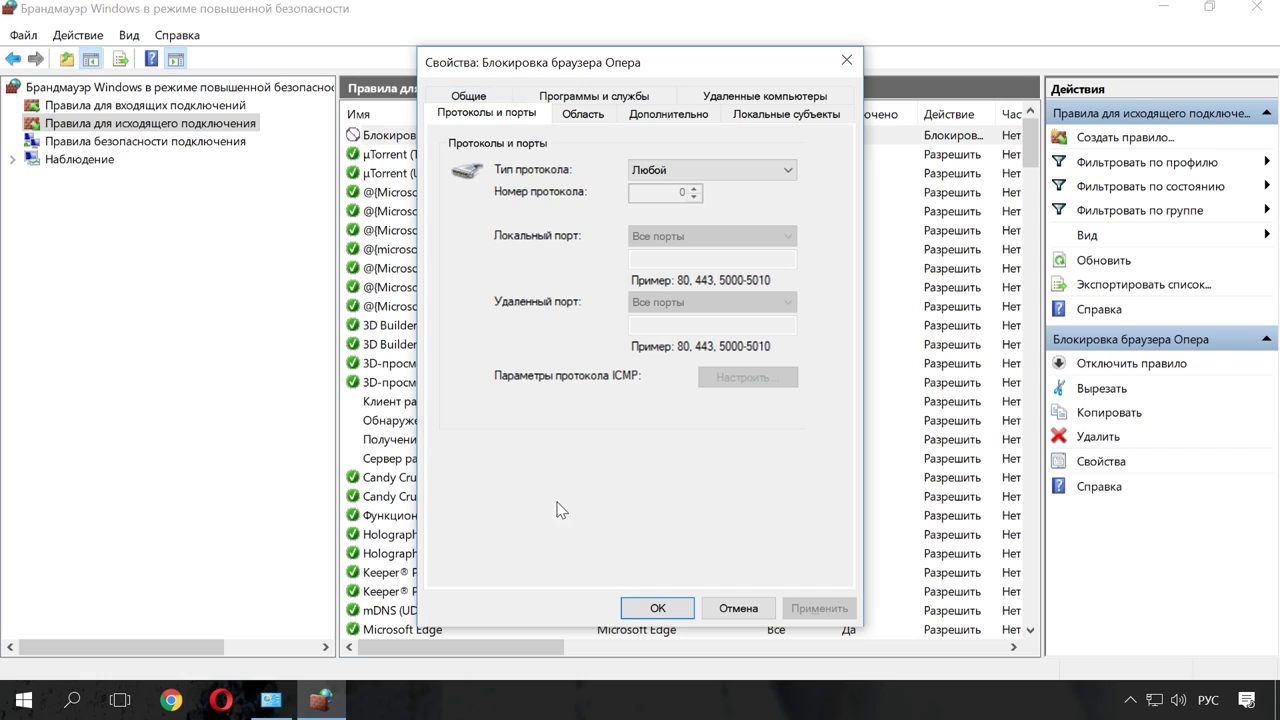
{"action": "left_click", "coordinate": [637, 607]}
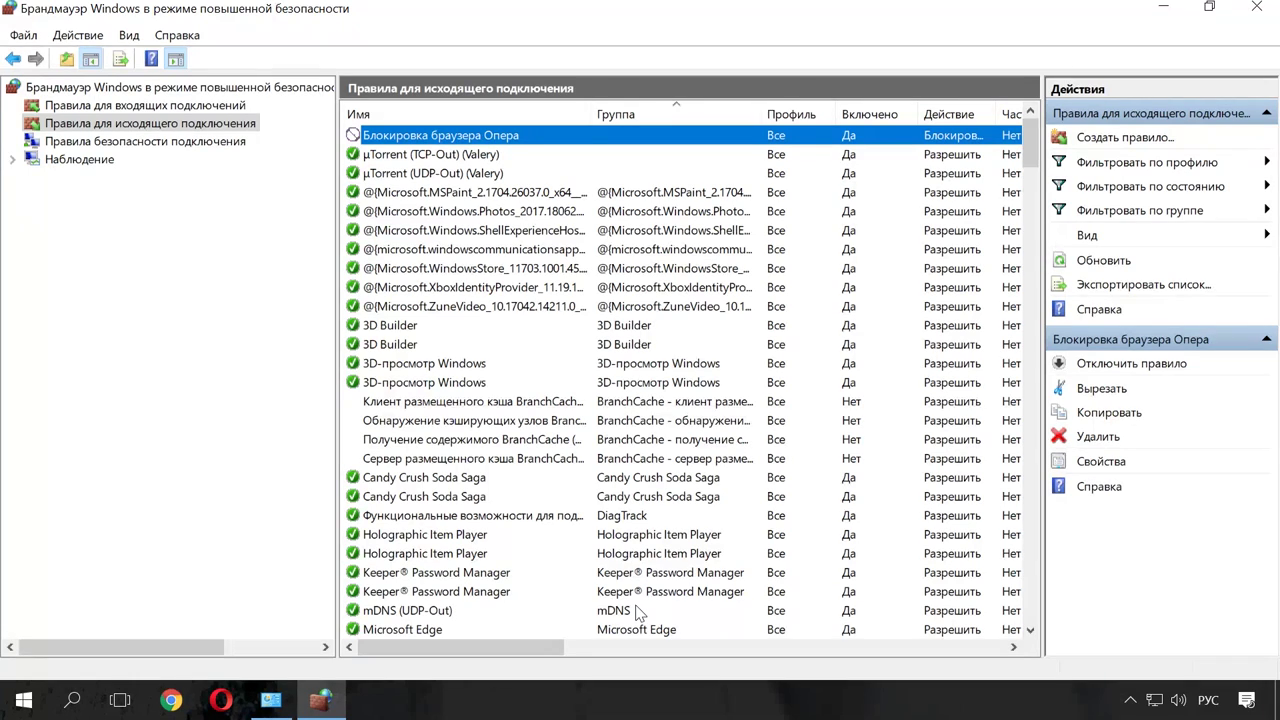
- Switch to Opera and load google.com to test the blocking rule, and return to the firewall console
{"action": "left_click", "coordinate": [226, 703]}
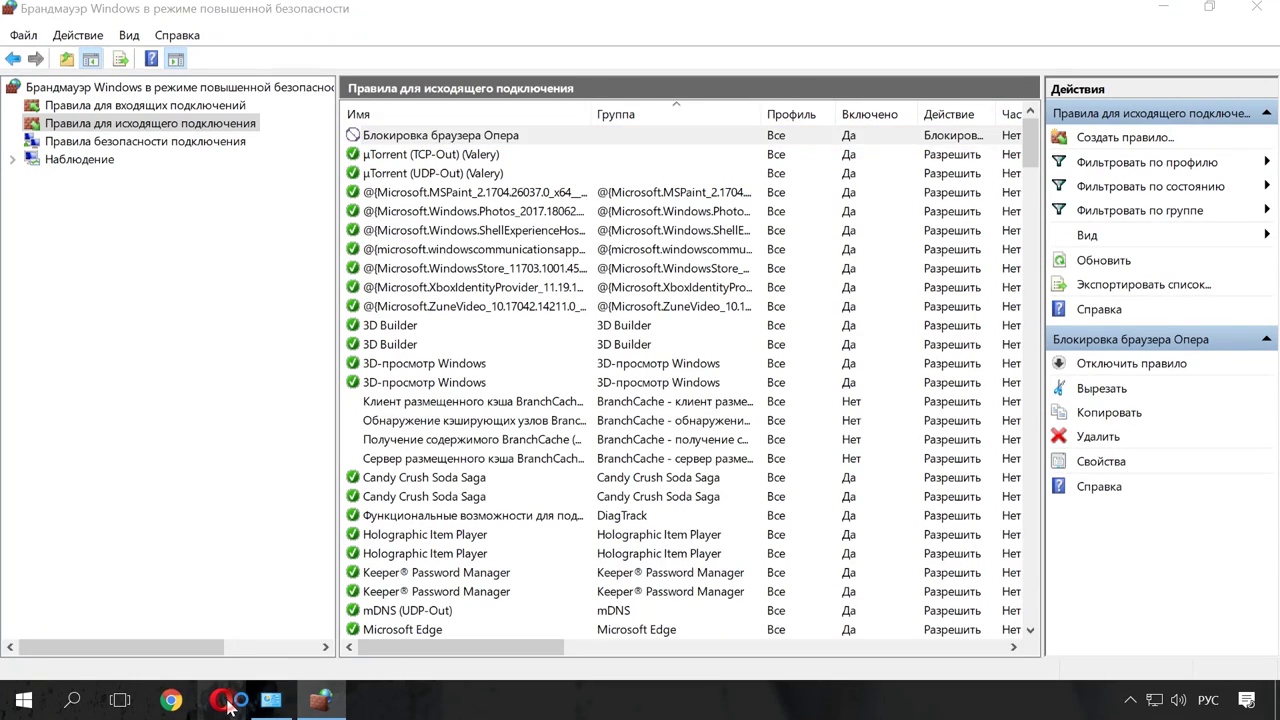
{"action": "key", "text": "alt+shift"}
{"action": "type", "text": "google.com"}
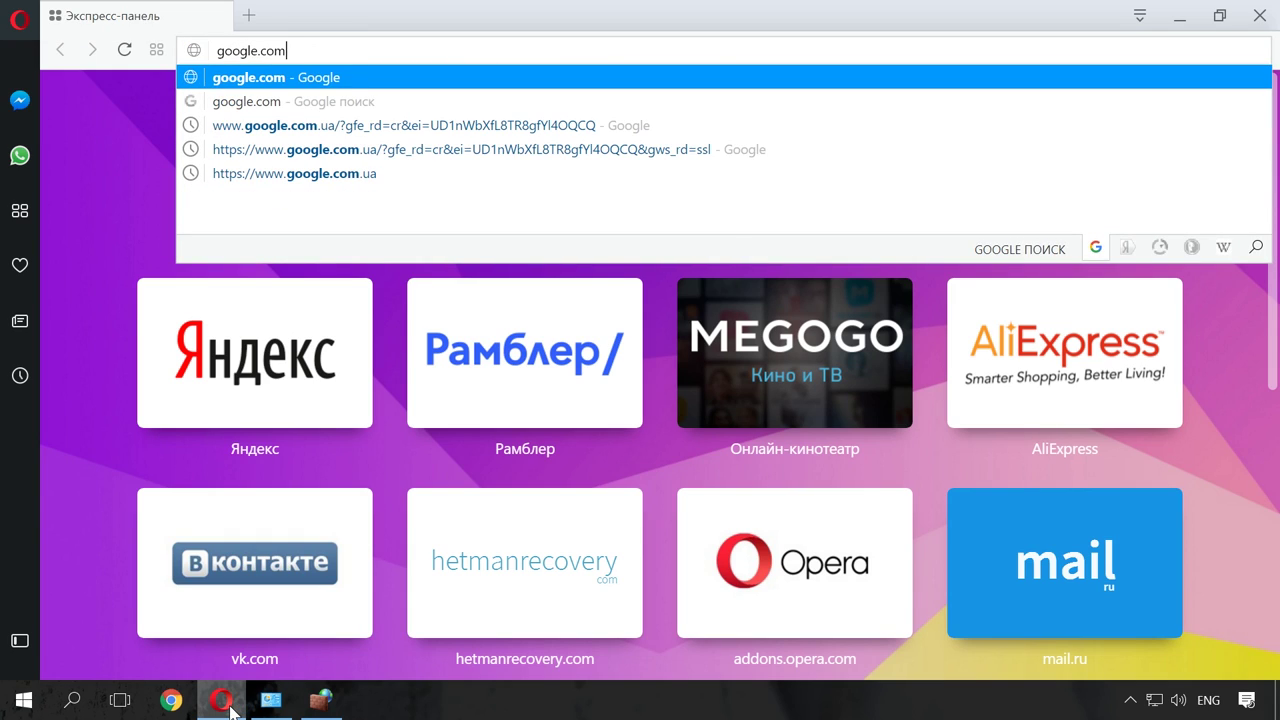
{"action": "key", "text": "Return"}
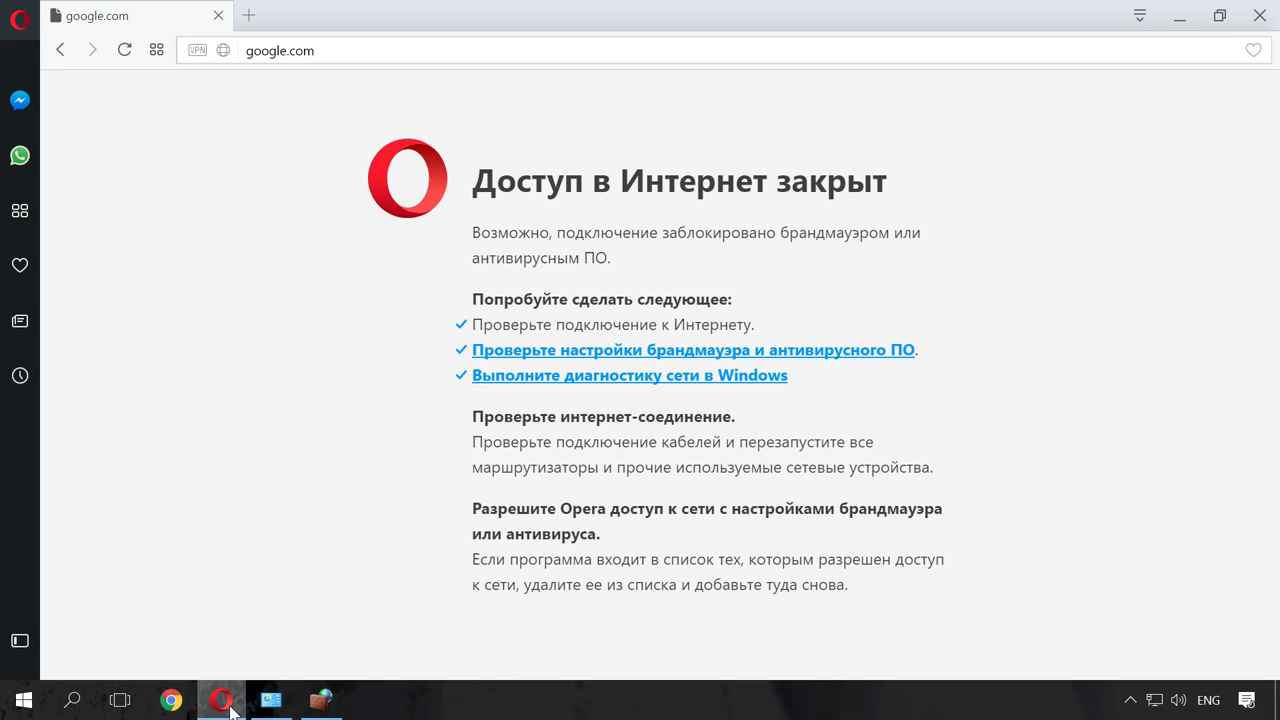
{"action": "left_click", "coordinate": [326, 708]}
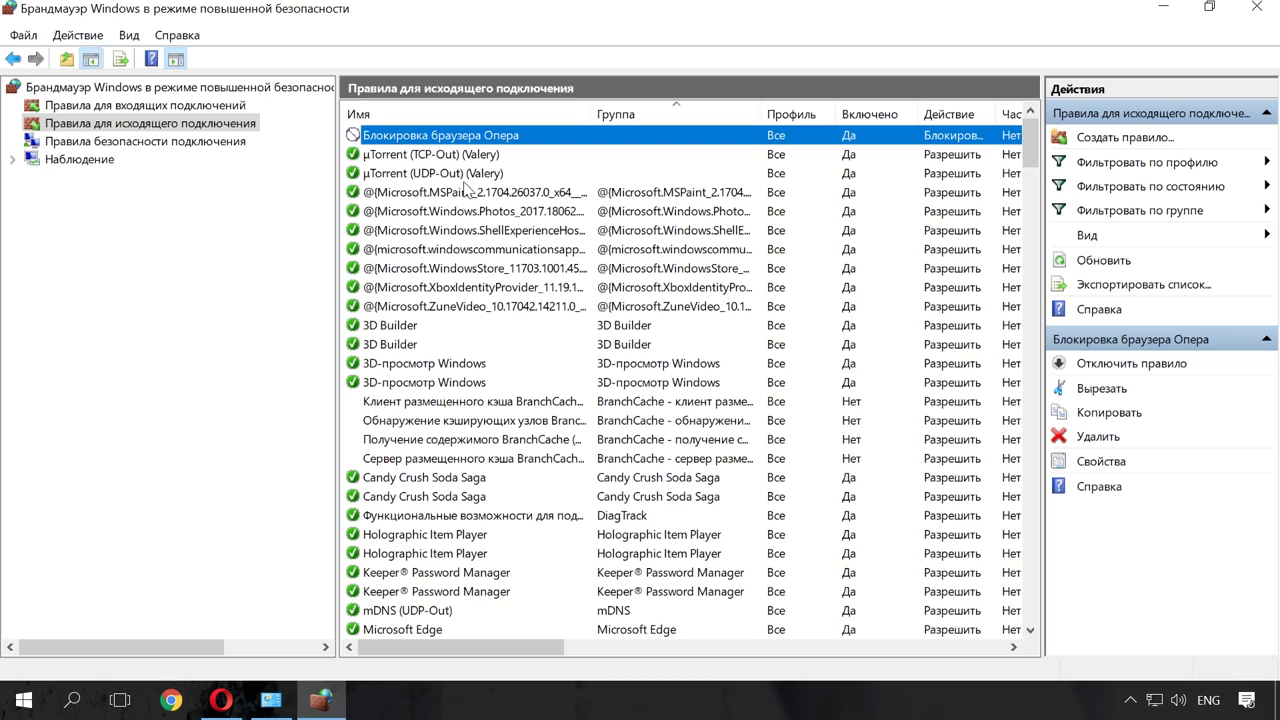
- Delete the outbound rule "Блокировка браузера Опера" and confirm its removal
{"action": "left_click", "coordinate": [467, 136]}
{"action": "right_click", "coordinate": [494, 146]}
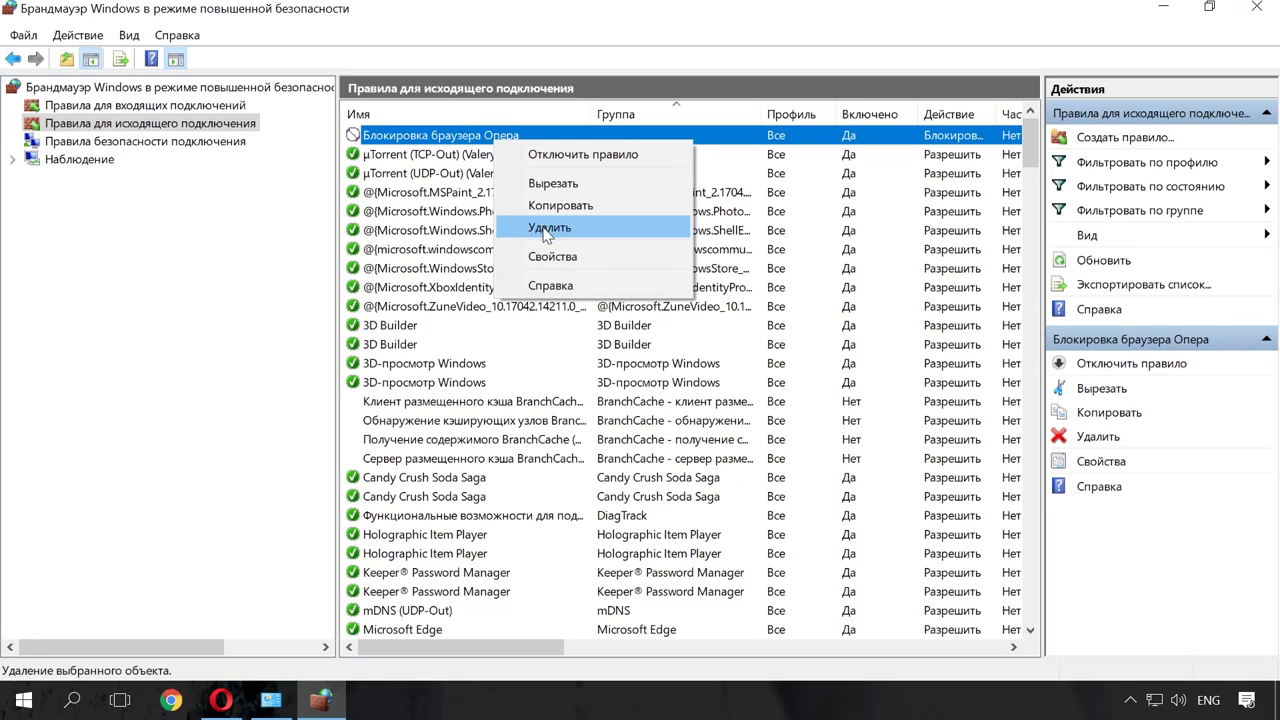
{"action": "left_click", "coordinate": [1151, 537]}
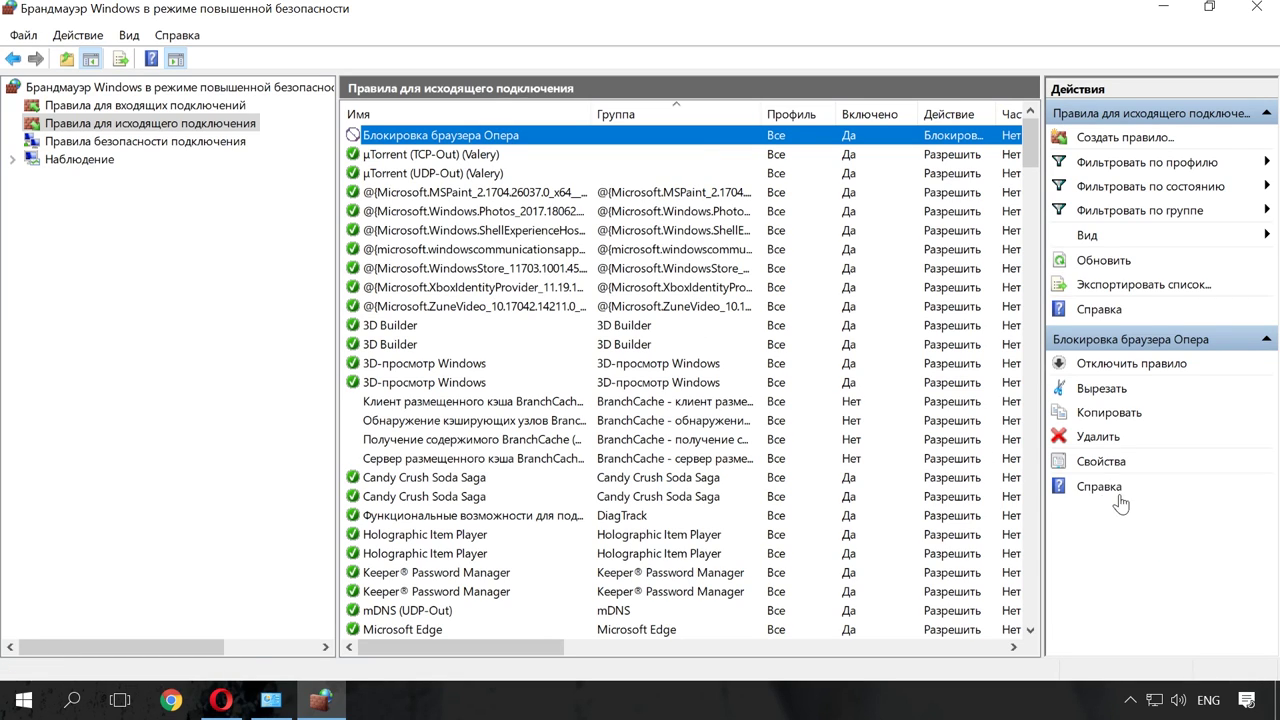
{"action": "left_click", "coordinate": [1088, 437]}
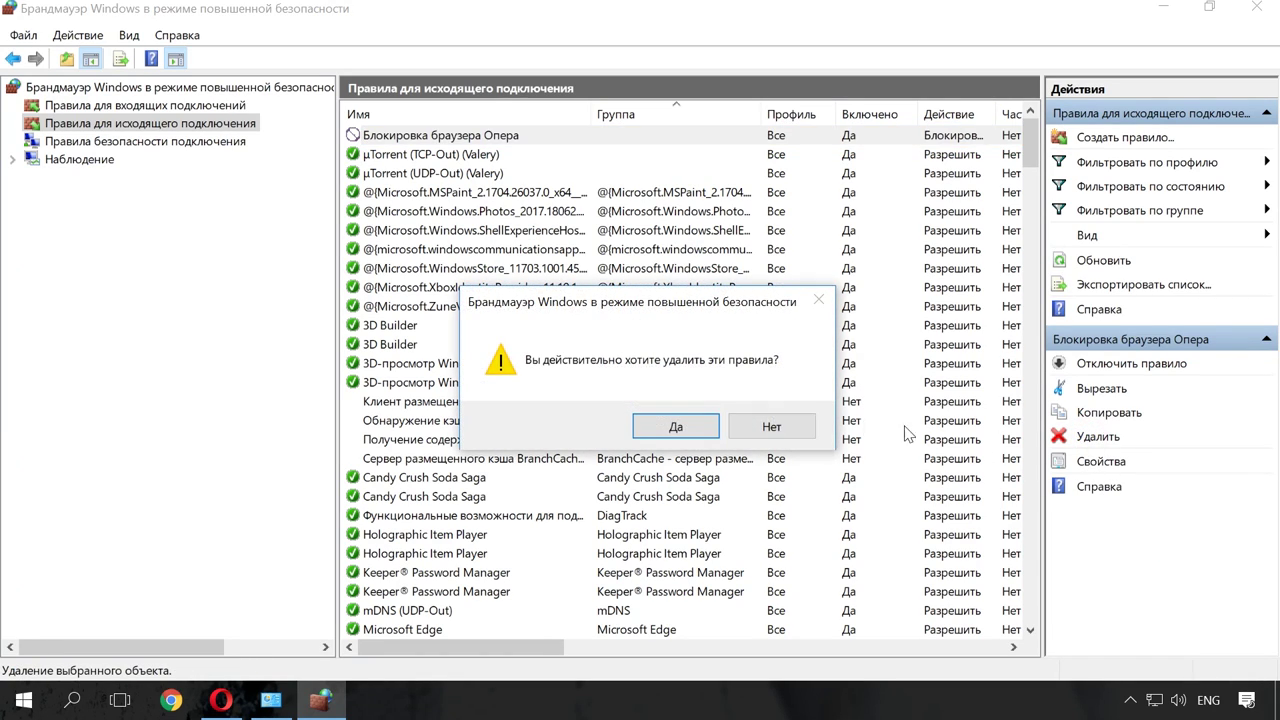
{"action": "left_click", "coordinate": [653, 428]}
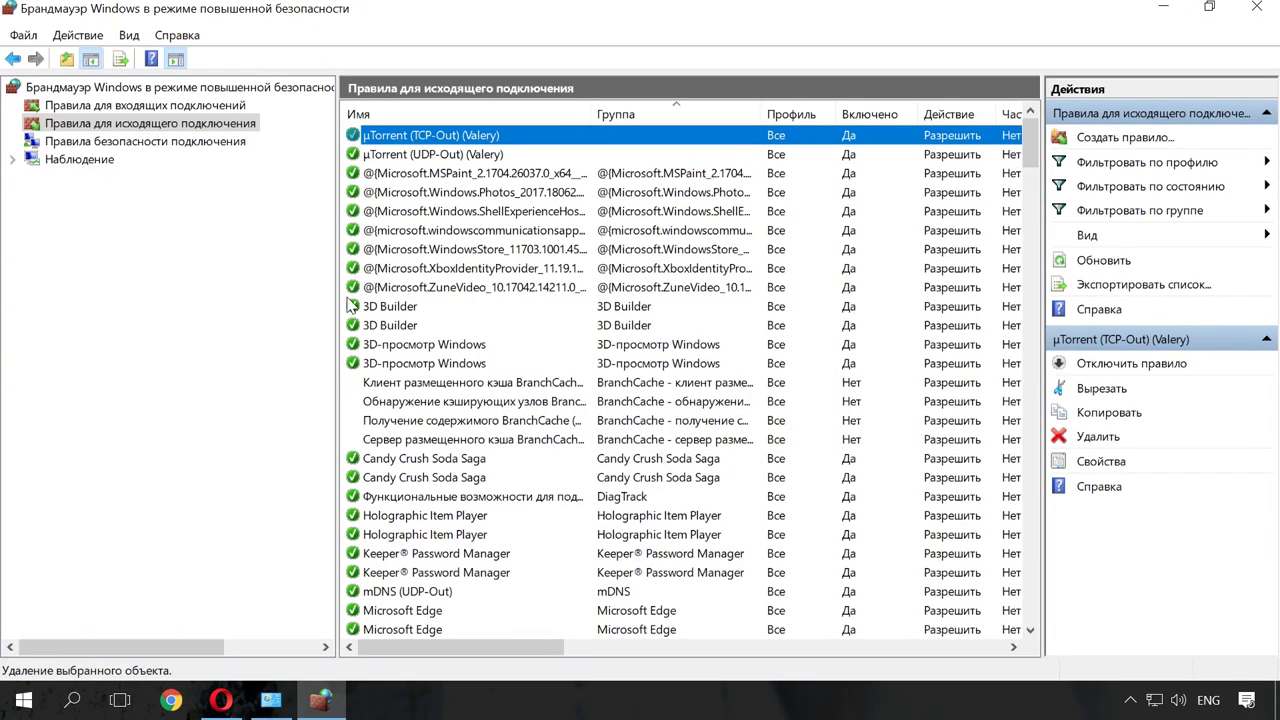
- Start a new rule for inbound connections
{"action": "left_click", "coordinate": [234, 110]}
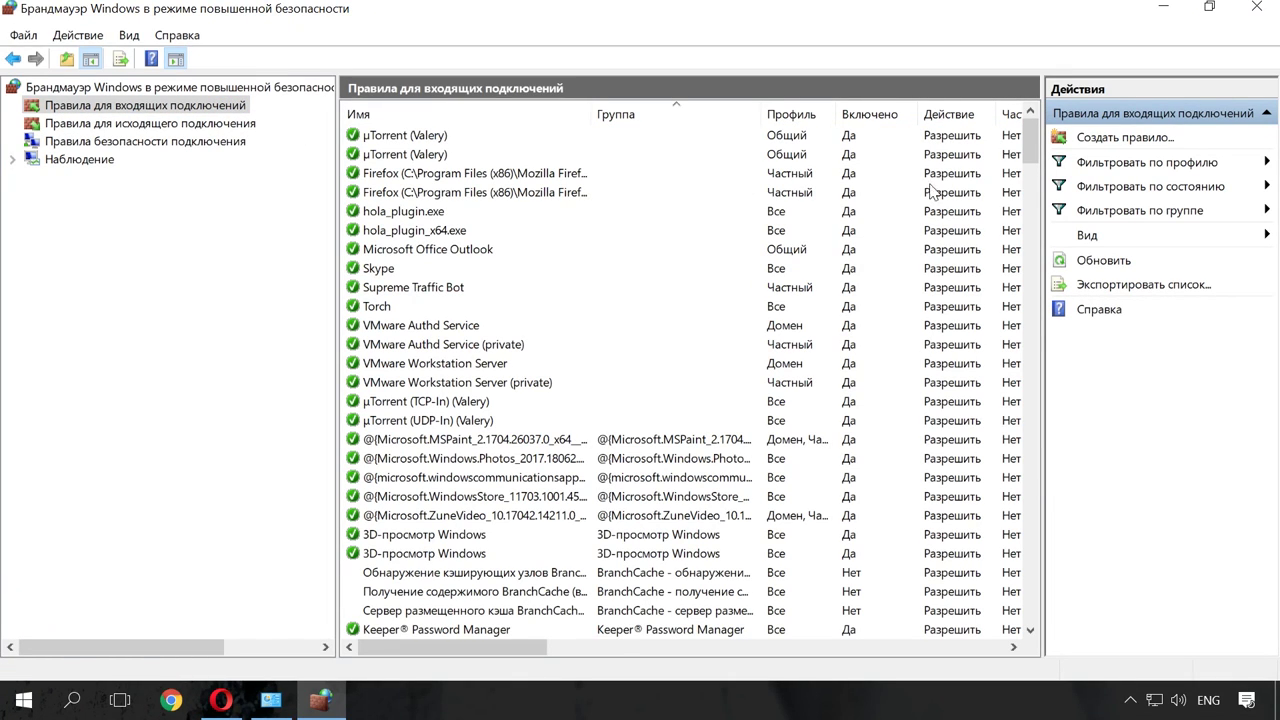
{"action": "left_click", "coordinate": [1100, 140]}
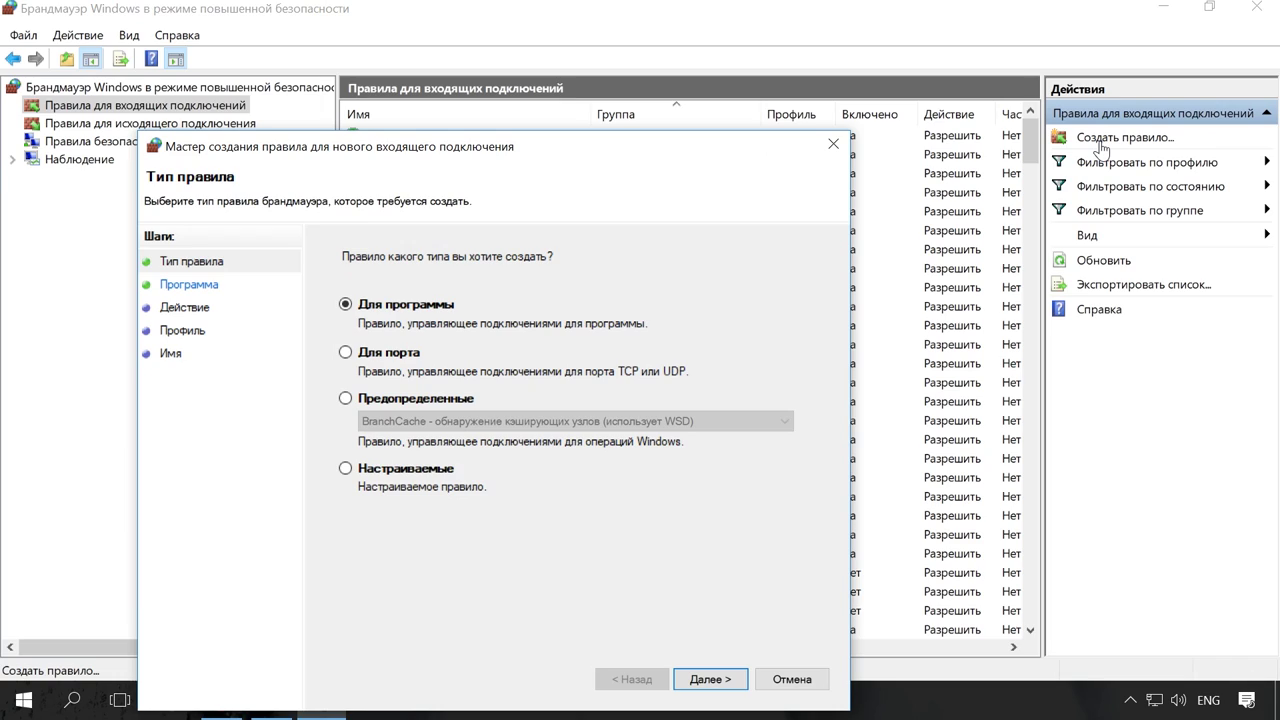